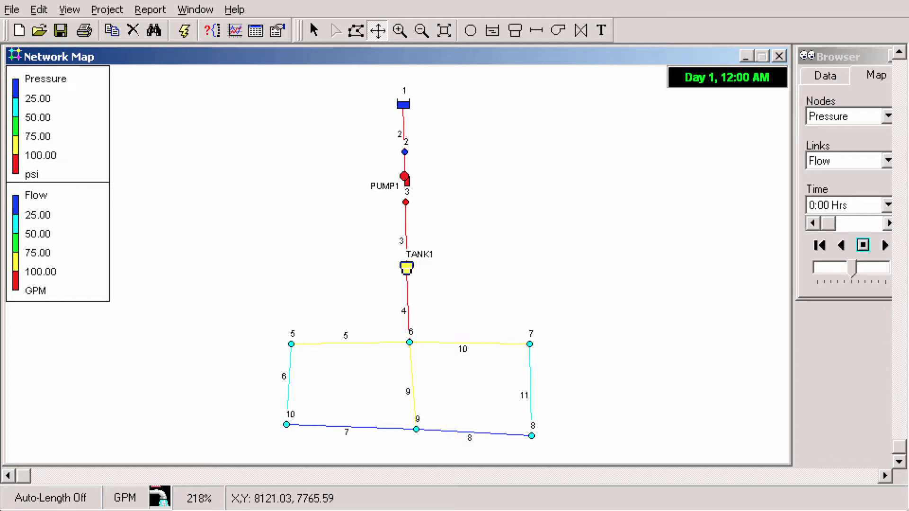
Step: Open pump PUMP1's properties, showing power 1000, no pump curve and flow 7978.98
{"action": "left_click", "coordinate": [824, 77]}
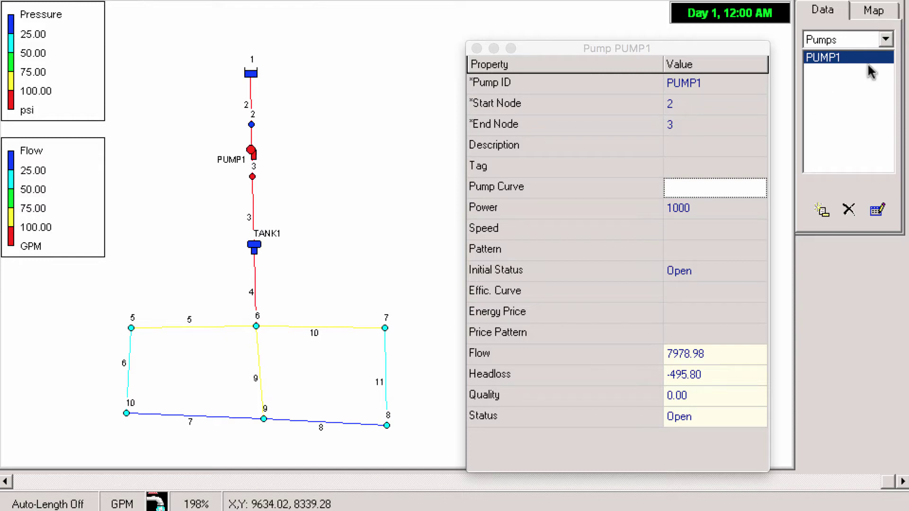
Step: Open the Simple controls for PUMP1: open when TANK1 falls below 10, closed above 19.9
{"action": "left_click", "coordinate": [885, 39]}
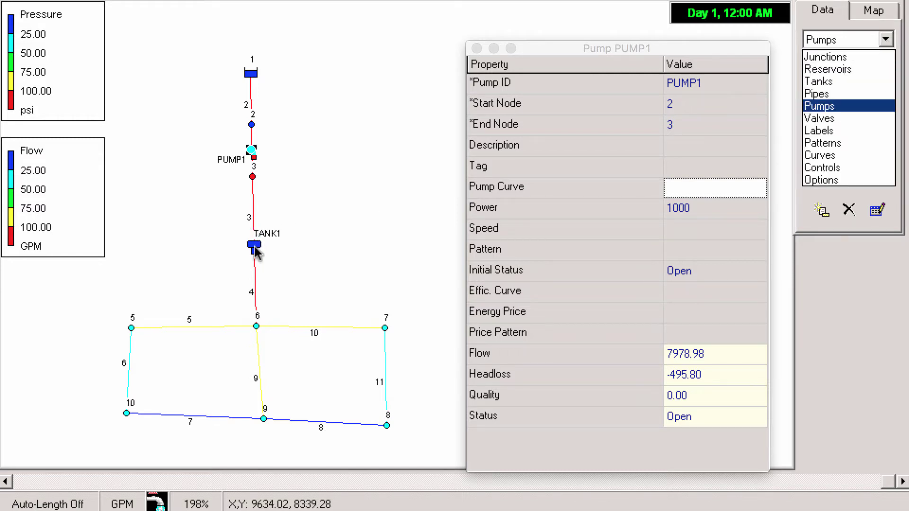
{"action": "left_click", "coordinate": [834, 168]}
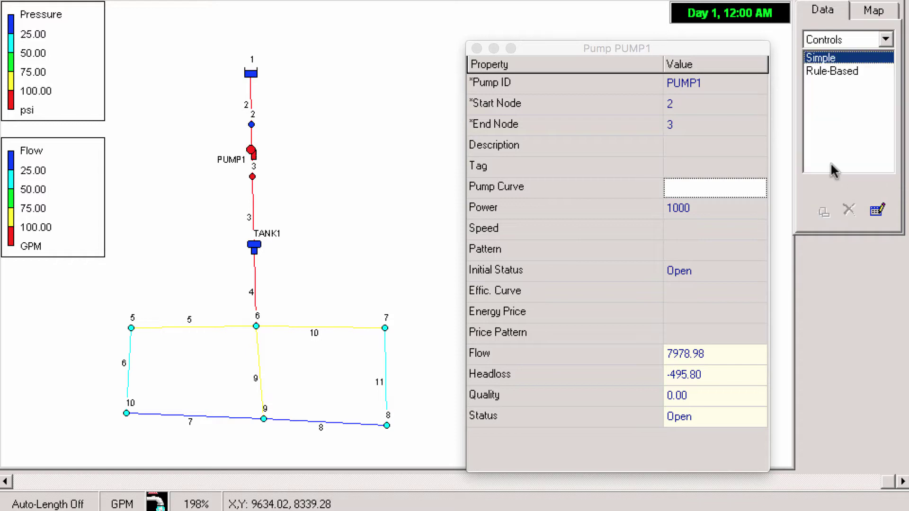
{"action": "double_click", "coordinate": [836, 59]}
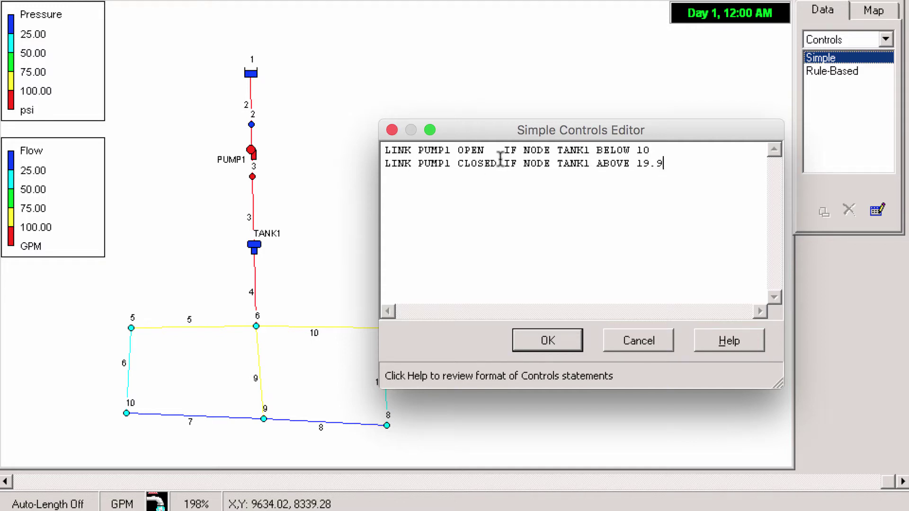
Step: Accept the pump controls and dismiss the simulation's run warning
{"action": "left_click", "coordinate": [547, 341]}
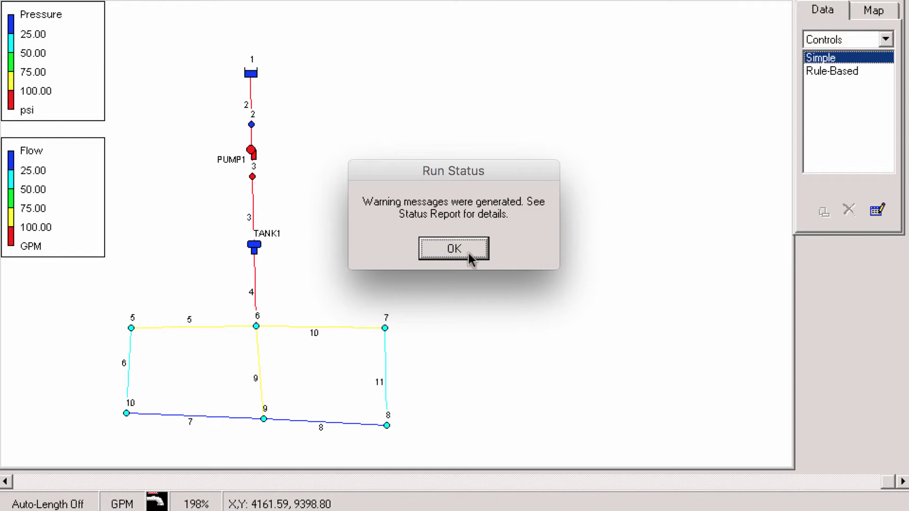
{"action": "left_click", "coordinate": [471, 252]}
{"action": "scroll", "coordinate": [535, 270], "scroll_direction": "down", "scroll_amount": 5}
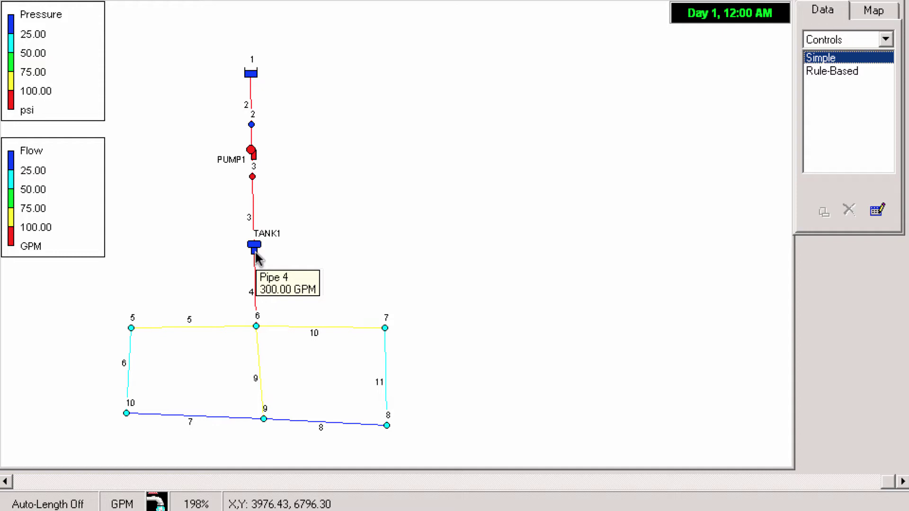
Step: Plot TANK1's pressure time series, which repeatedly drops to 0 psi, then close it
{"action": "left_click", "coordinate": [255, 252]}
{"action": "left_click", "coordinate": [254, 248]}
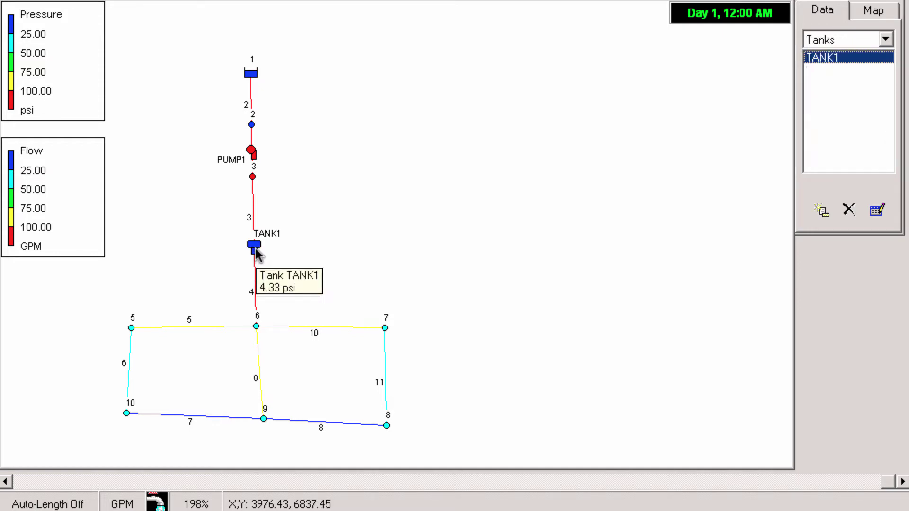
{"action": "left_click", "coordinate": [497, 1]}
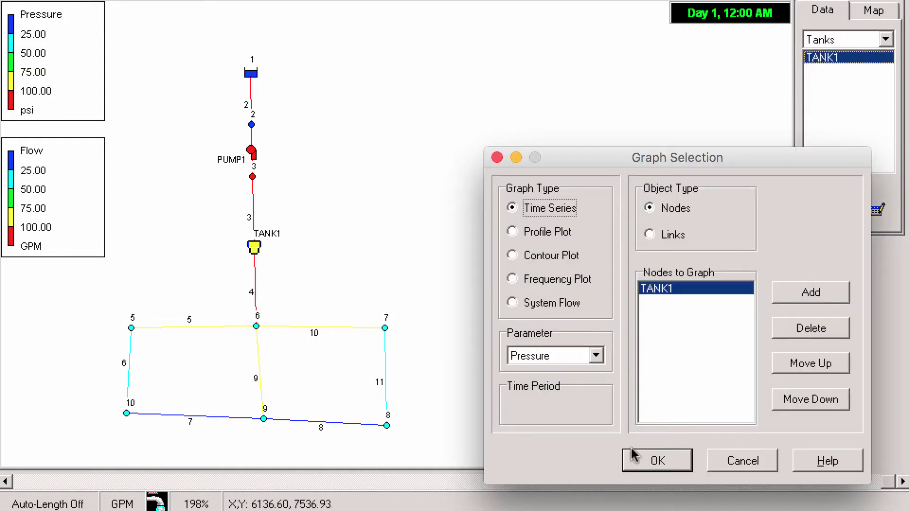
{"action": "left_click", "coordinate": [640, 461]}
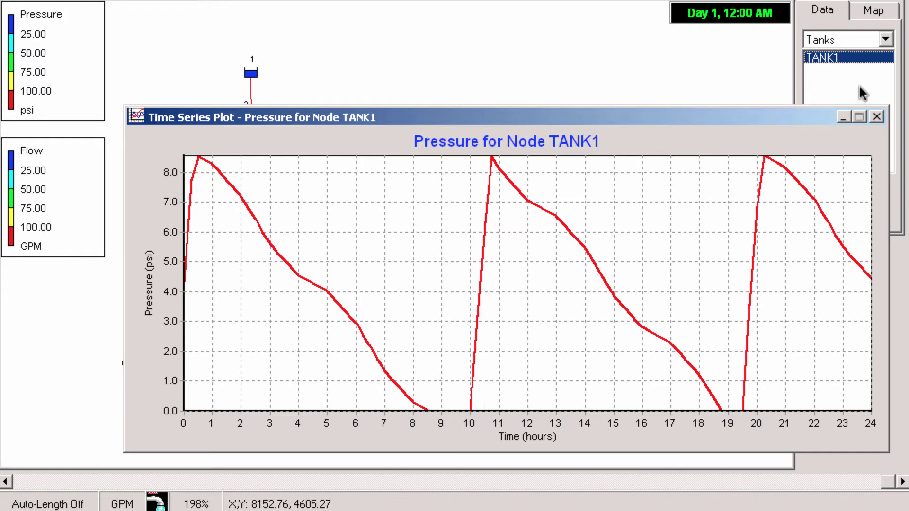
{"action": "left_click", "coordinate": [876, 117]}
{"action": "mouse_move", "coordinate": [253, 158]}
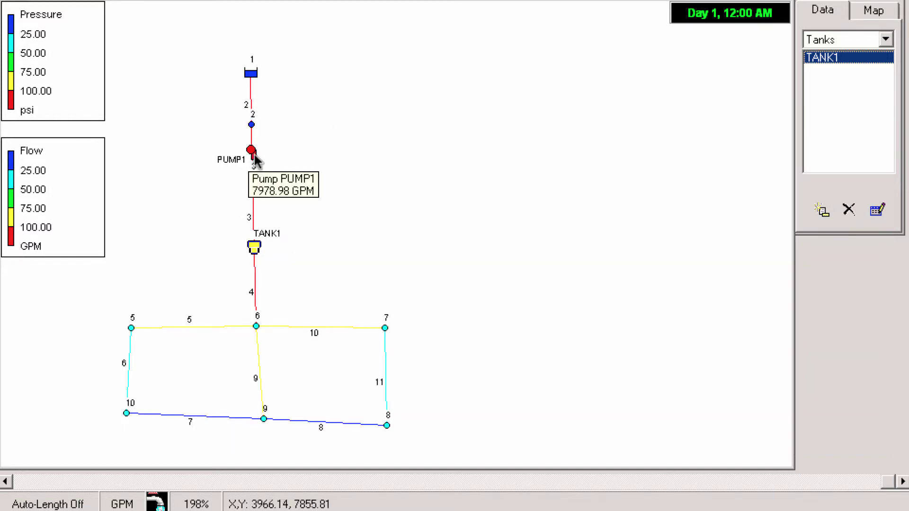
{"action": "mouse_move", "coordinate": [257, 249]}
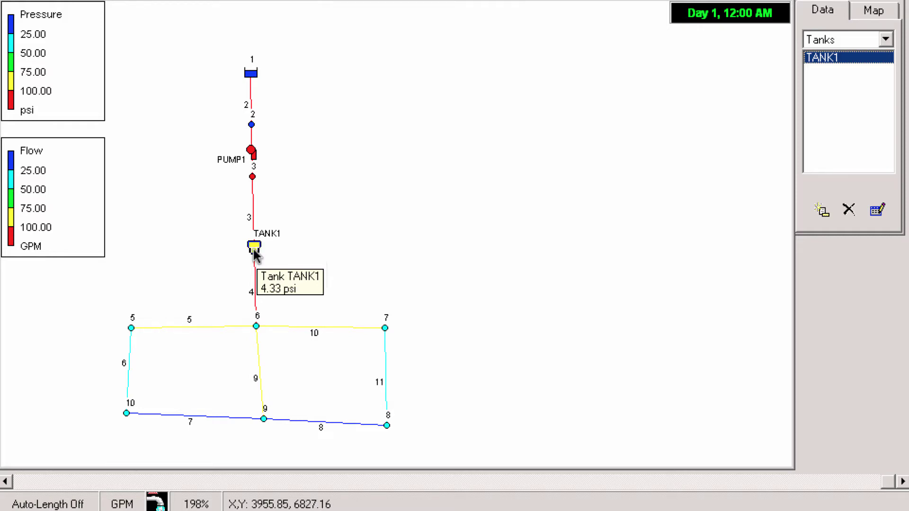
Step: Open the Status Report and scroll through the log of PUMP1 switching open and closed
{"action": "key", "text": "alt+r"}
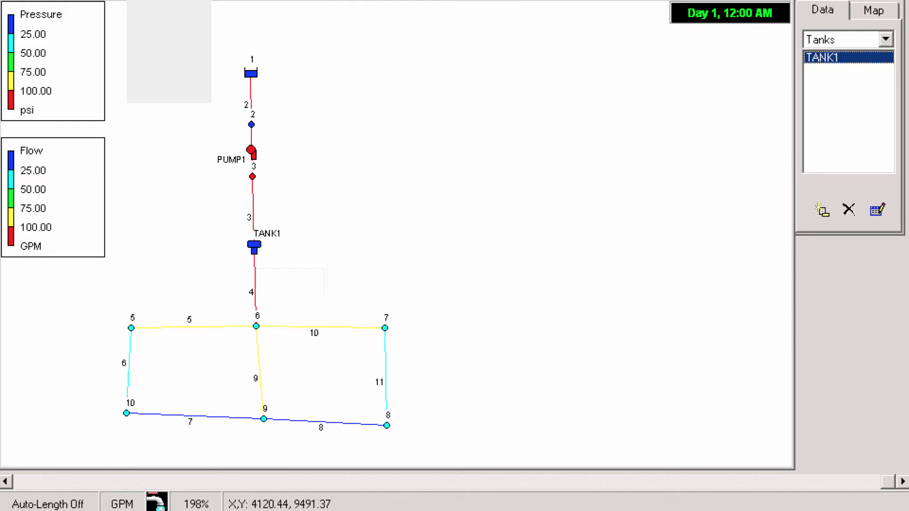
{"action": "key", "text": "s"}
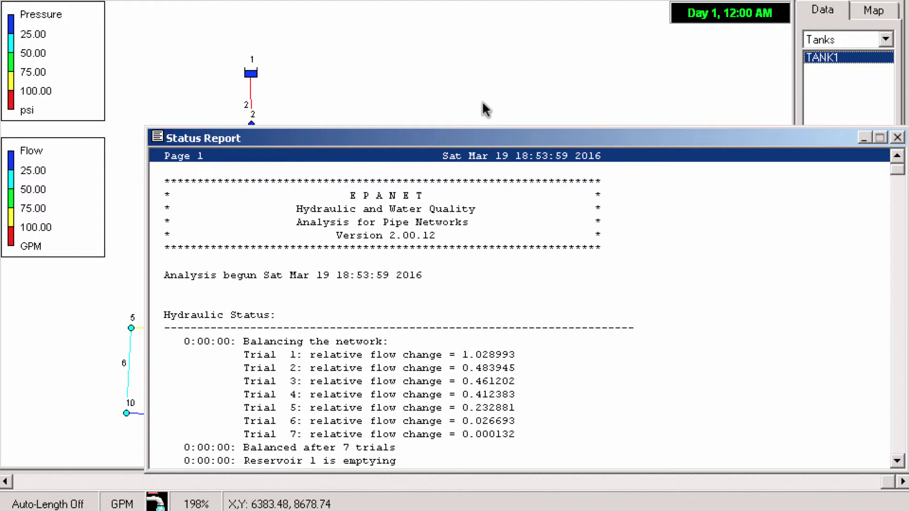
{"action": "left_click_drag", "start_coordinate": [493, 142], "coordinate": [434, 51]}
{"action": "scroll", "coordinate": [538, 282], "scroll_direction": "down", "scroll_amount": 4}
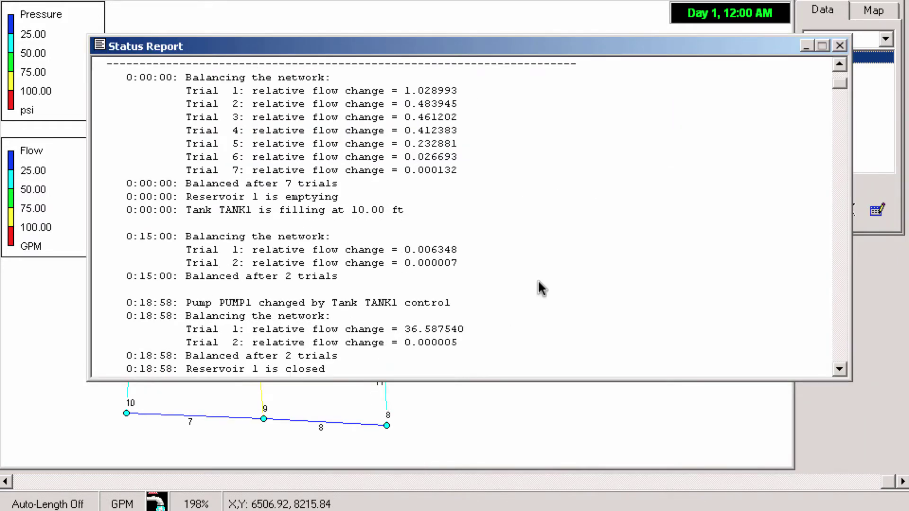
{"action": "scroll", "coordinate": [538, 283], "scroll_direction": "down", "scroll_amount": 6}
{"action": "scroll", "coordinate": [538, 282], "scroll_direction": "down", "scroll_amount": 3}
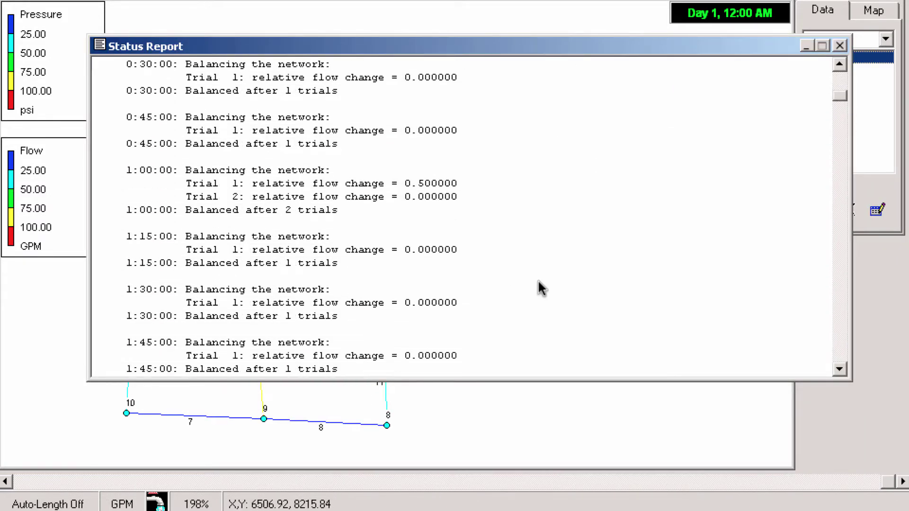
{"action": "scroll", "coordinate": [538, 283], "scroll_direction": "down", "scroll_amount": 6}
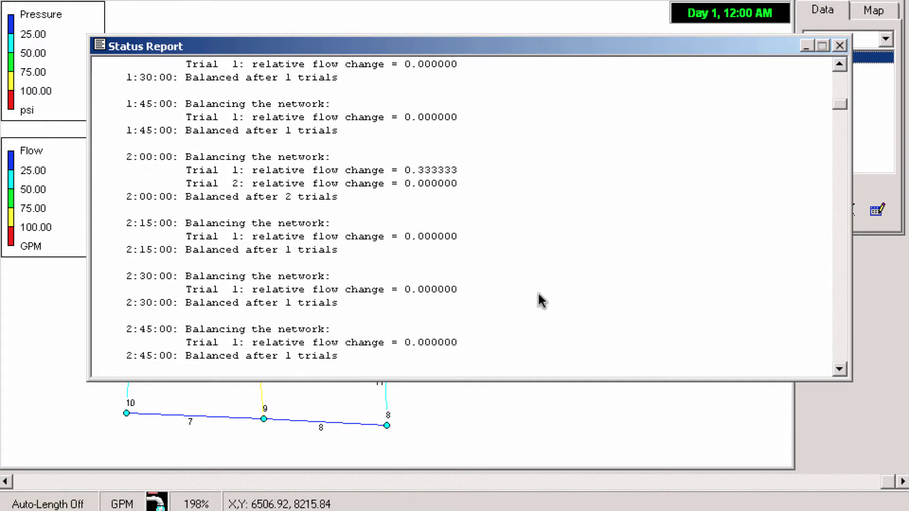
{"action": "scroll", "coordinate": [538, 293], "scroll_direction": "down", "scroll_amount": 1}
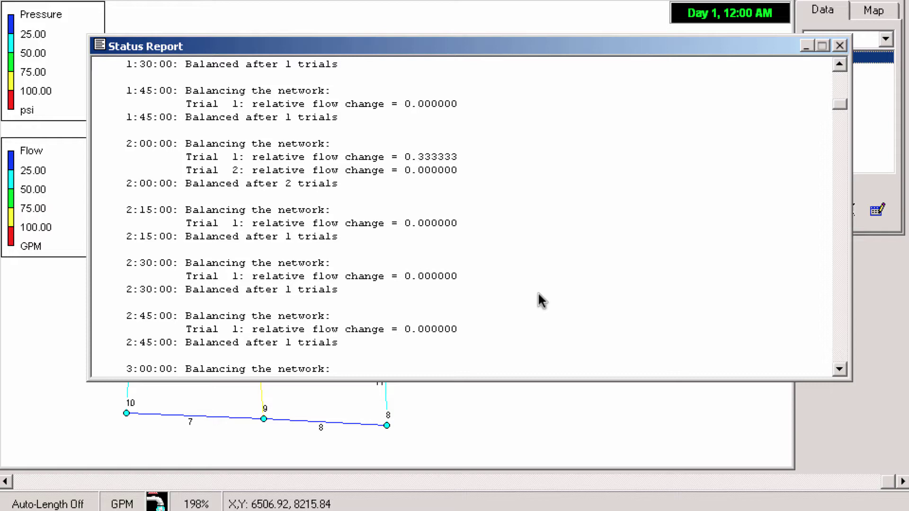
{"action": "scroll", "coordinate": [538, 293], "scroll_direction": "down", "scroll_amount": 12}
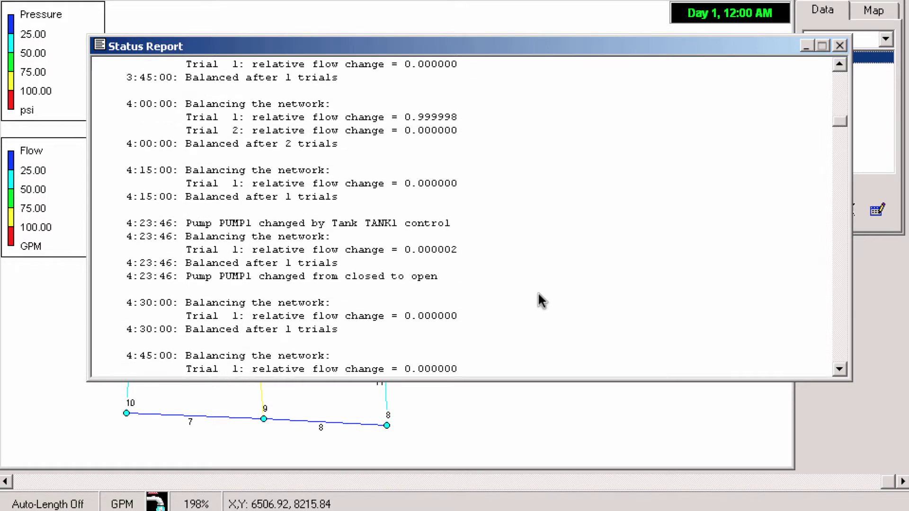
{"action": "scroll", "coordinate": [538, 301], "scroll_direction": "down", "scroll_amount": 1}
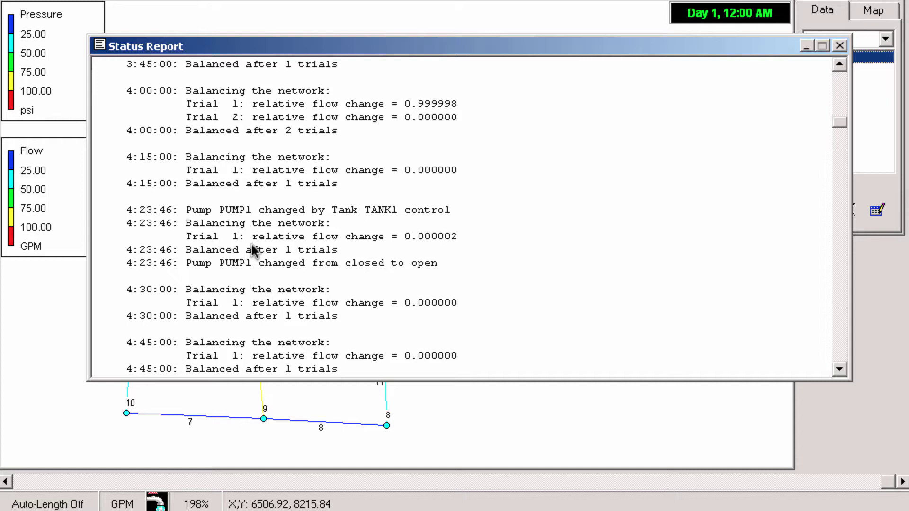
{"action": "scroll", "coordinate": [421, 268], "scroll_direction": "down", "scroll_amount": 7}
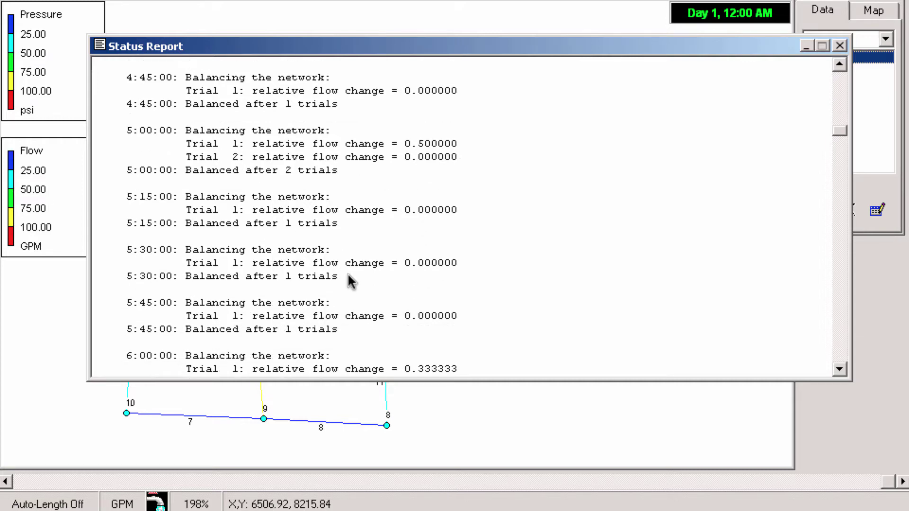
{"action": "scroll", "coordinate": [348, 275], "scroll_direction": "down", "scroll_amount": 4}
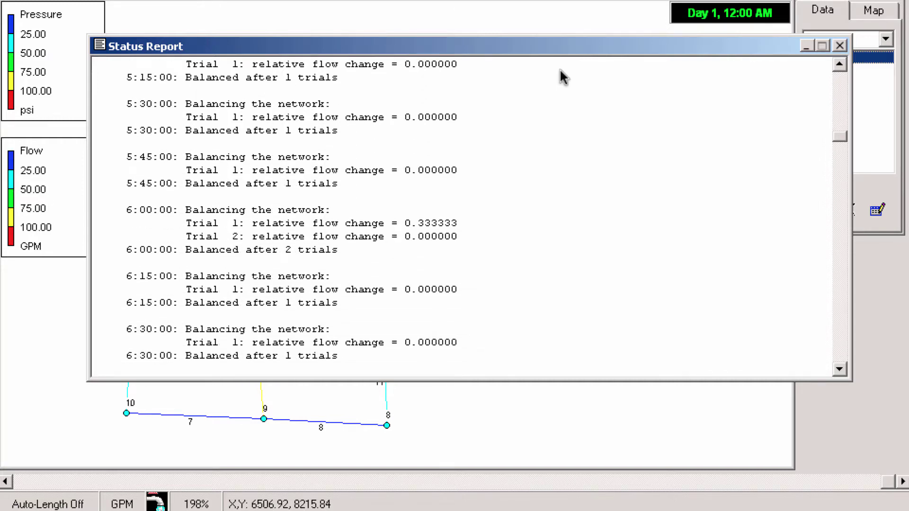
Step: Plot PUMP1's flow over time, then close the flow graph
{"action": "left_click", "coordinate": [839, 46]}
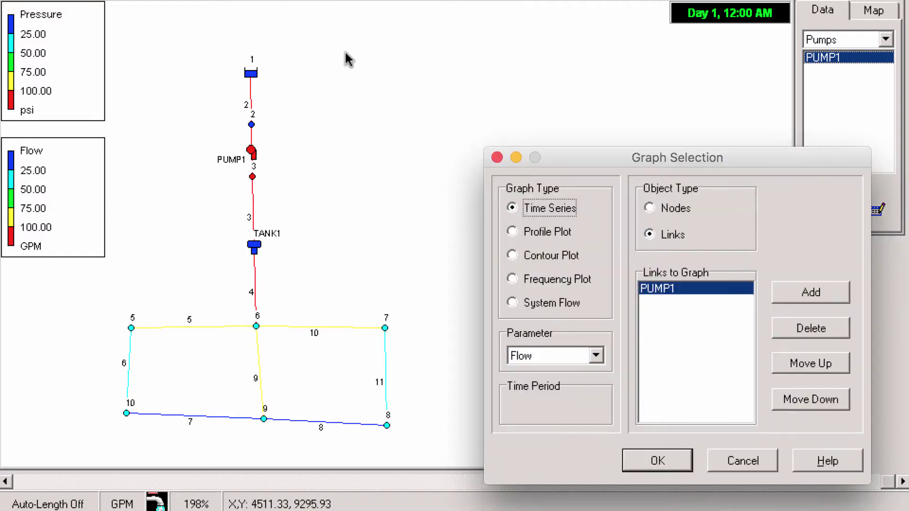
{"action": "left_click", "coordinate": [641, 455]}
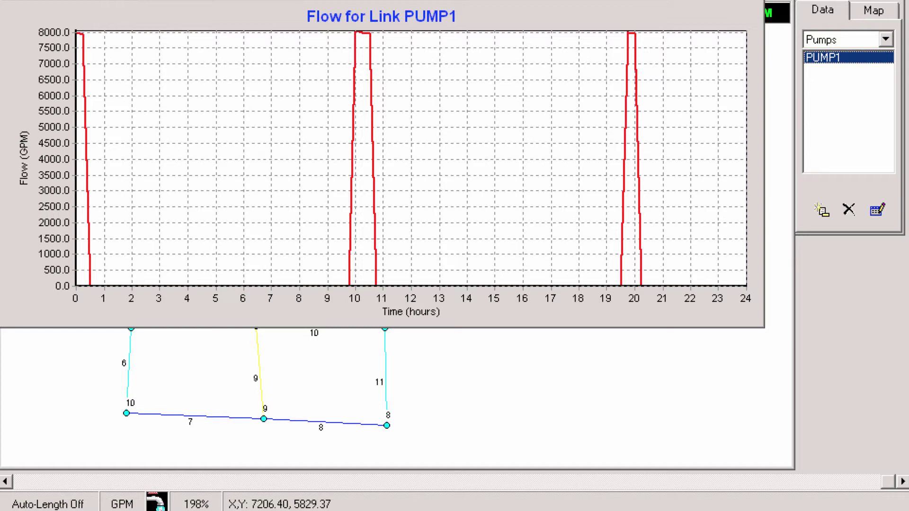
{"action": "left_click_drag", "start_coordinate": [646, 0], "coordinate": [643, 51]}
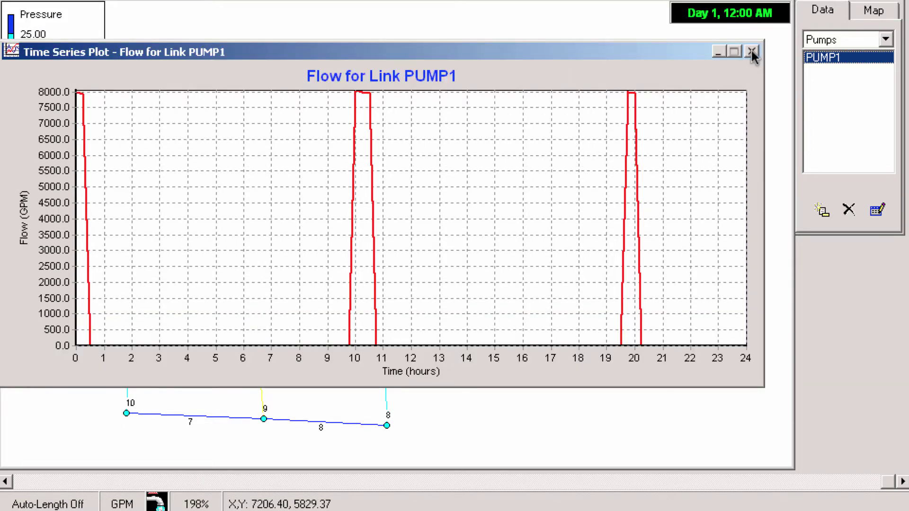
{"action": "left_click", "coordinate": [751, 51]}
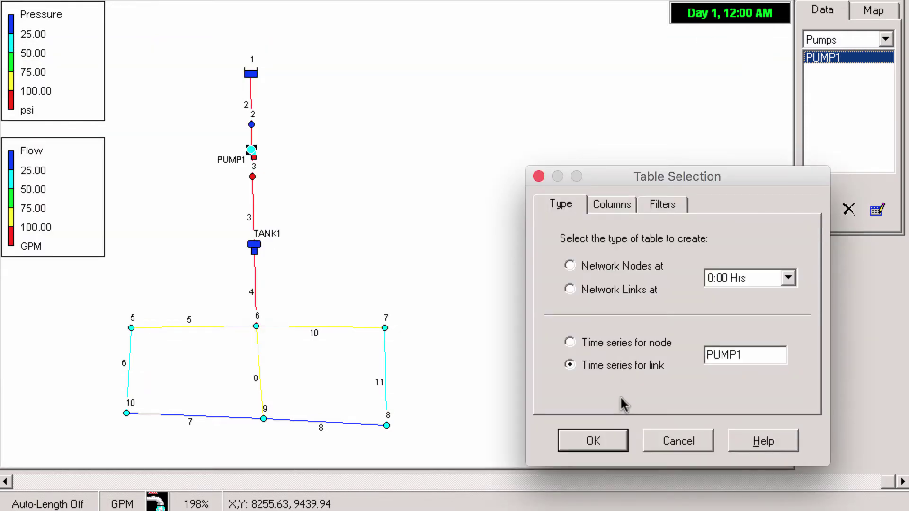
Step: Review PUMP1's time series table, open through 0:15 then closed, and close it
{"action": "left_click", "coordinate": [599, 433]}
{"action": "key", "text": "Page_Down"}
{"action": "key", "text": "Page_Down"}
{"action": "key", "text": "Page_Down"}
{"action": "key", "text": "Down"}
{"action": "key", "text": "Down"}
{"action": "key", "text": "Down"}
{"action": "key", "text": "Down"}
{"action": "key", "text": "Down"}
{"action": "key", "text": "Down"}
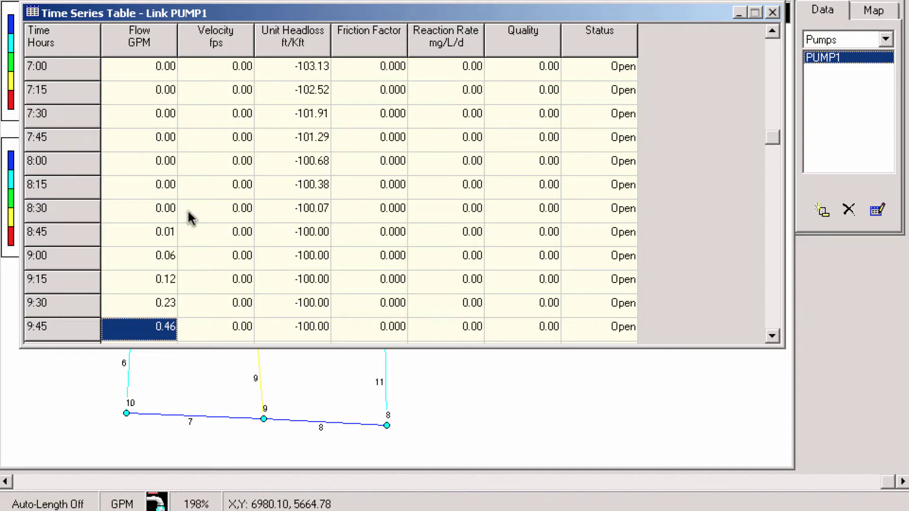
{"action": "scroll", "coordinate": [219, 137], "scroll_direction": "up", "scroll_amount": 20}
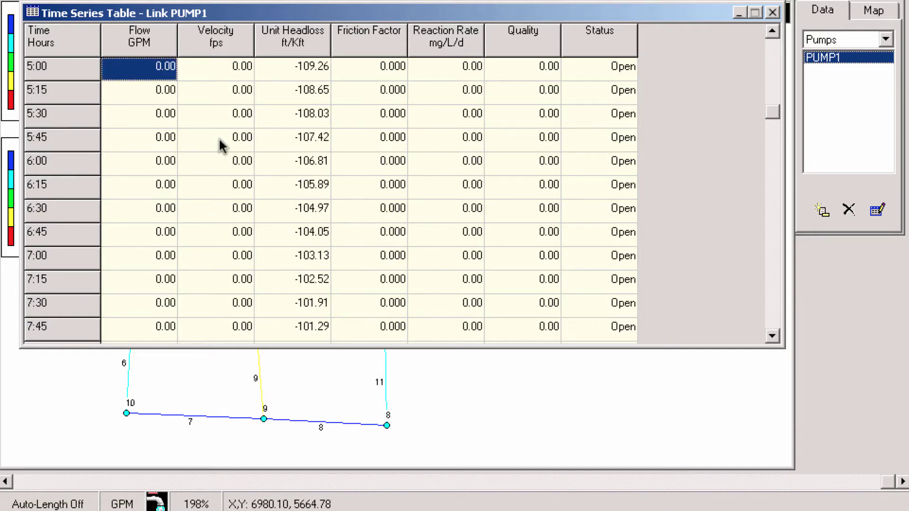
{"action": "left_click", "coordinate": [772, 13]}
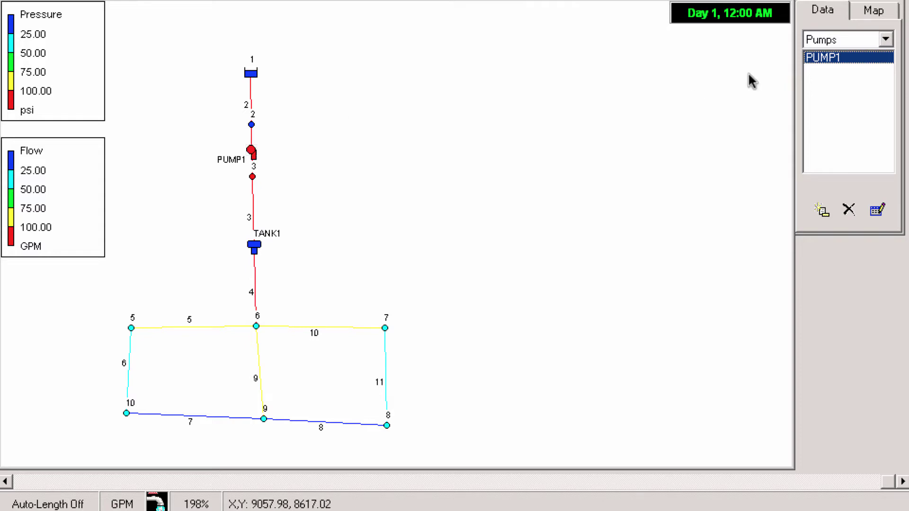
Step: Change the second simple control's PUMP1 setting from CLOSED to 0.01 and accept it
{"action": "left_click", "coordinate": [885, 41]}
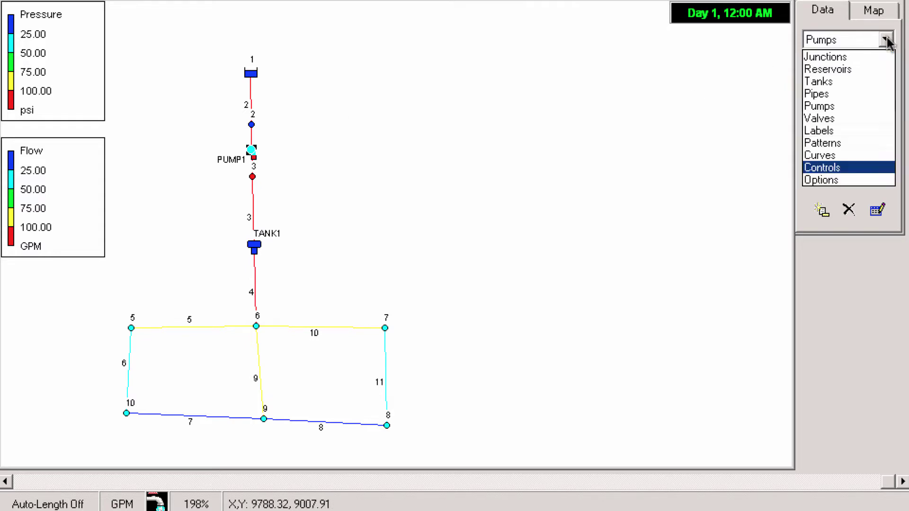
{"action": "left_click", "coordinate": [840, 168]}
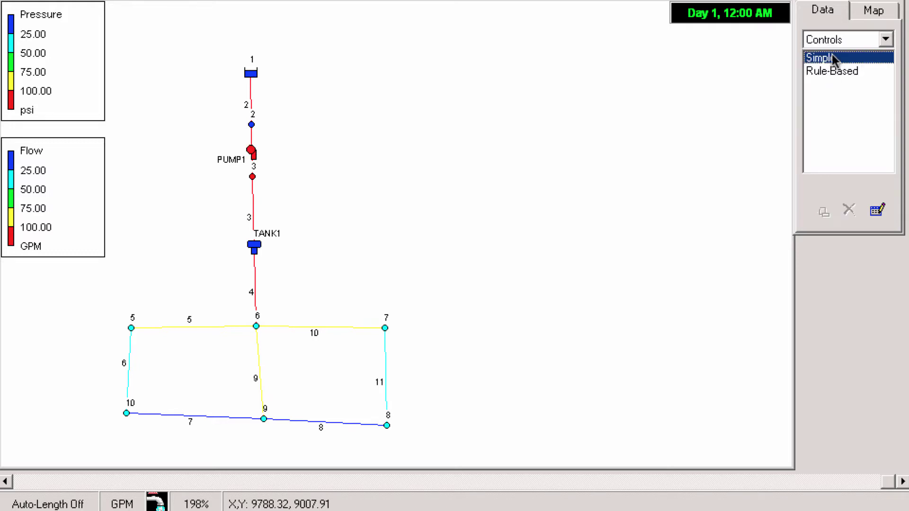
{"action": "double_click", "coordinate": [831, 58]}
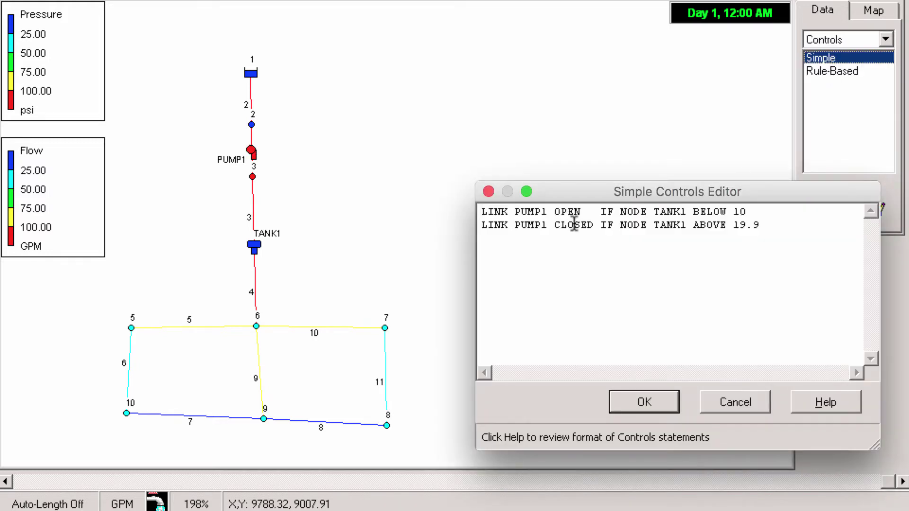
{"action": "double_click", "coordinate": [574, 224]}
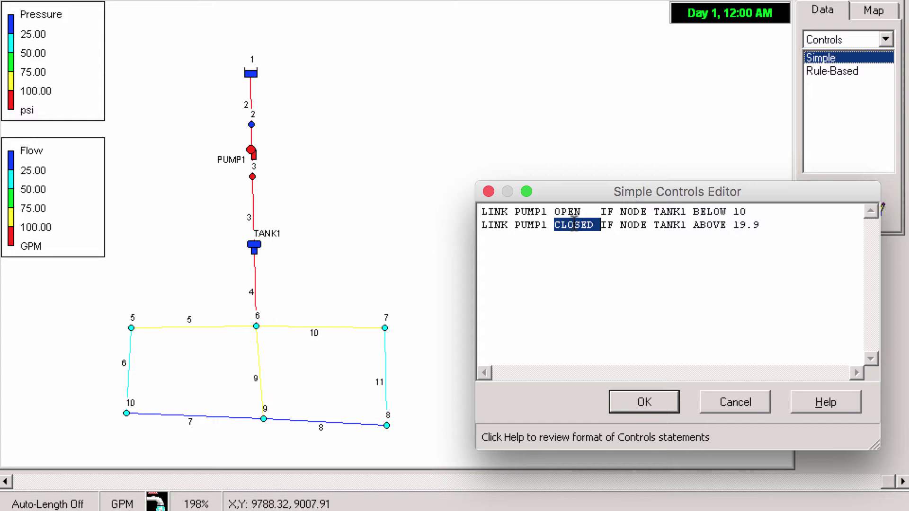
{"action": "type", "text": "O"}
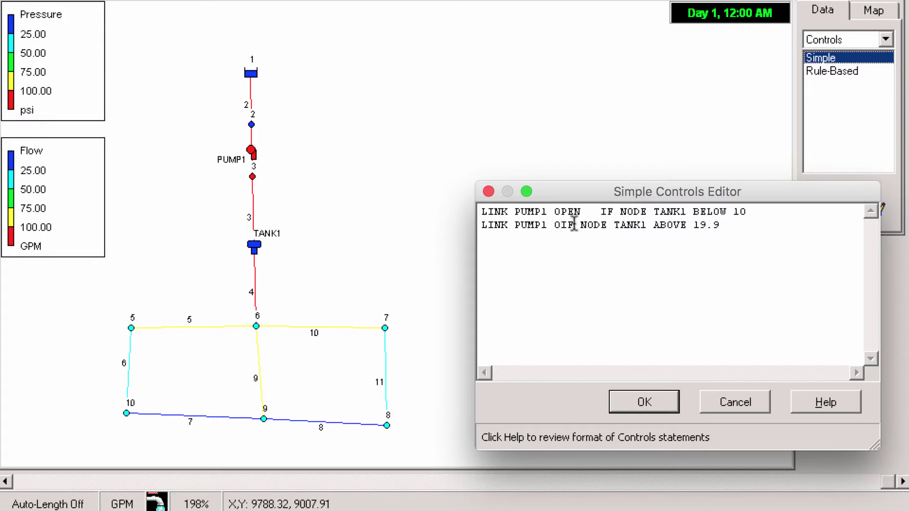
{"action": "type", "text": ".01"}
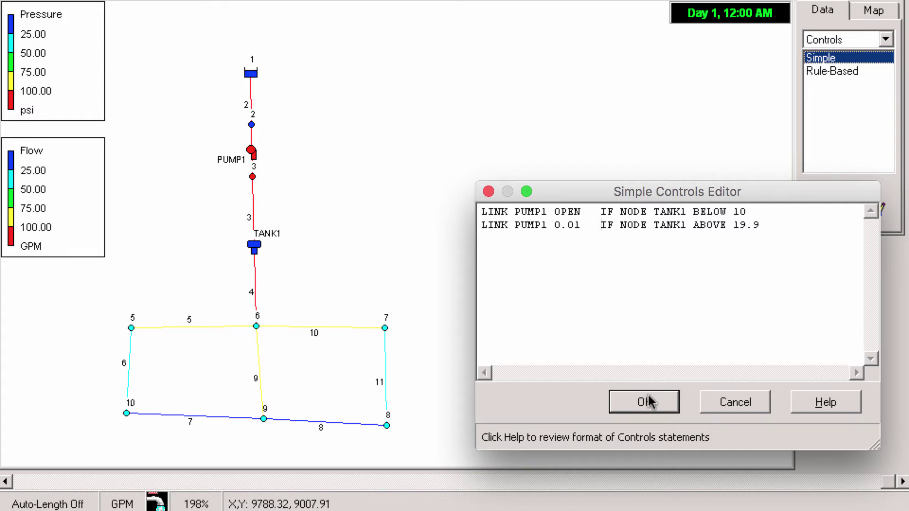
{"action": "left_click", "coordinate": [650, 402]}
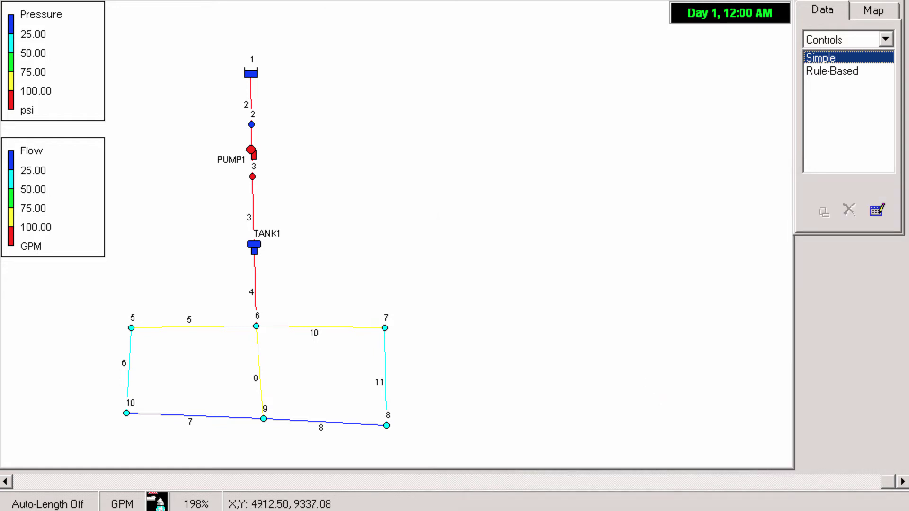
Step: Rerun the simulation successfully, then plot PUMP1's flow over time and close the graph
{"action": "left_click", "coordinate": [192, 1]}
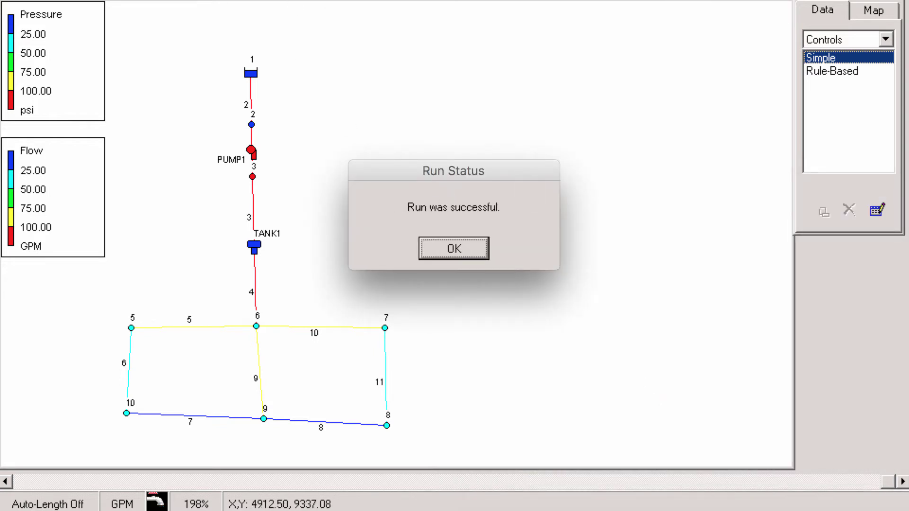
{"action": "left_click", "coordinate": [467, 246]}
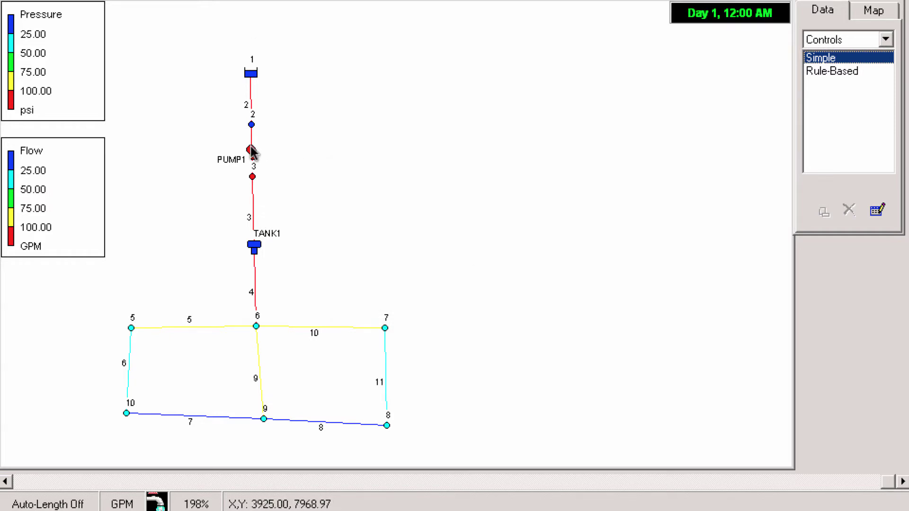
{"action": "left_click", "coordinate": [251, 151]}
{"action": "left_click", "coordinate": [243, 3]}
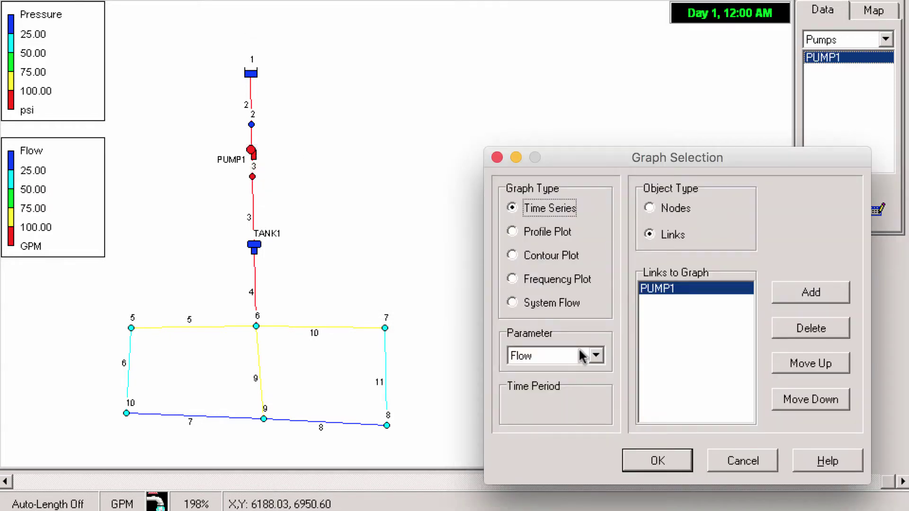
{"action": "left_click", "coordinate": [643, 459]}
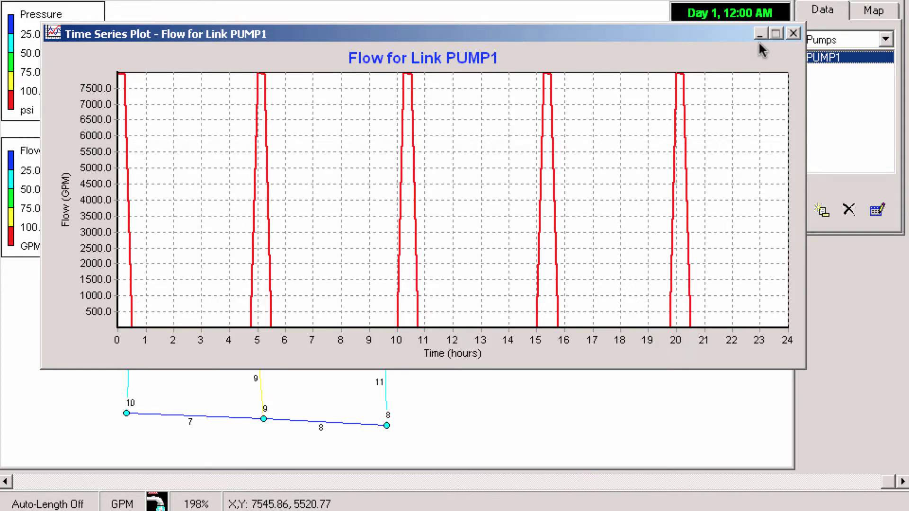
{"action": "left_click", "coordinate": [793, 34]}
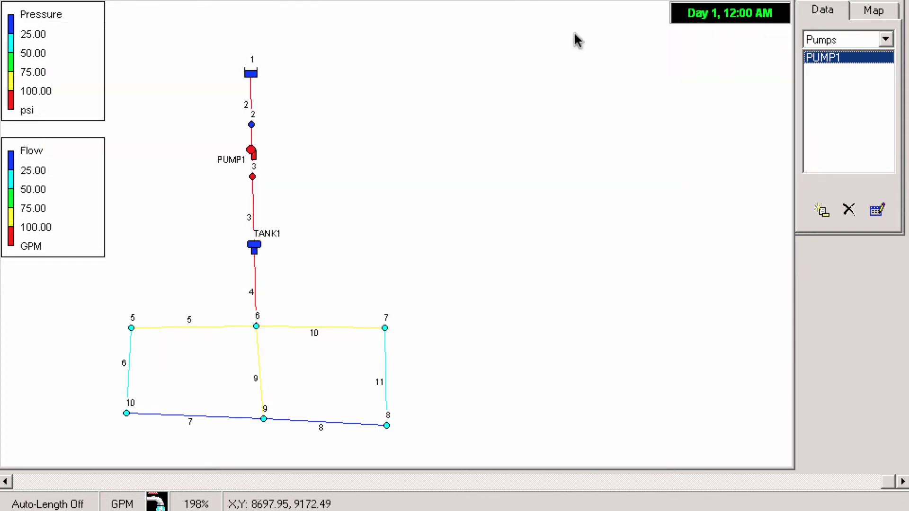
Step: Plot TANK1's pressure, now cycling 3.3–8.5 psi, close it, and choose a link time series table
{"action": "left_click", "coordinate": [254, 247]}
{"action": "left_click", "coordinate": [241, 1]}
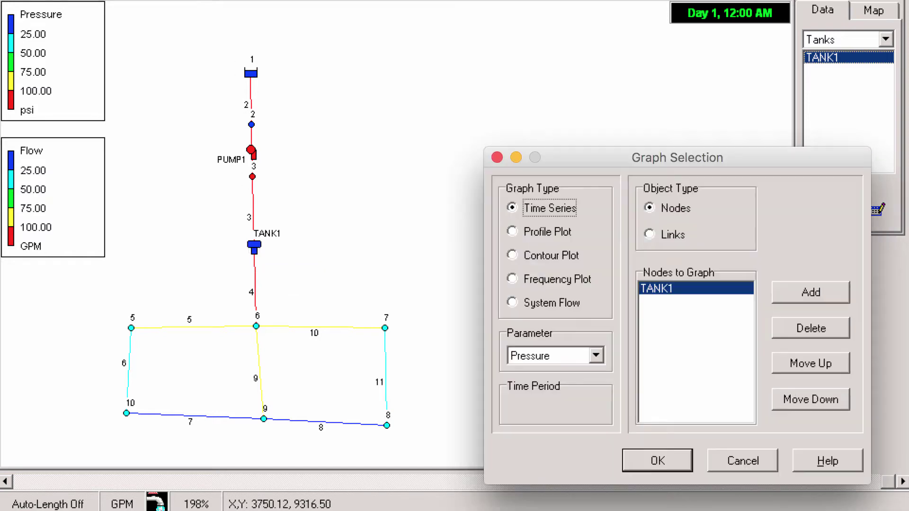
{"action": "left_click", "coordinate": [661, 459]}
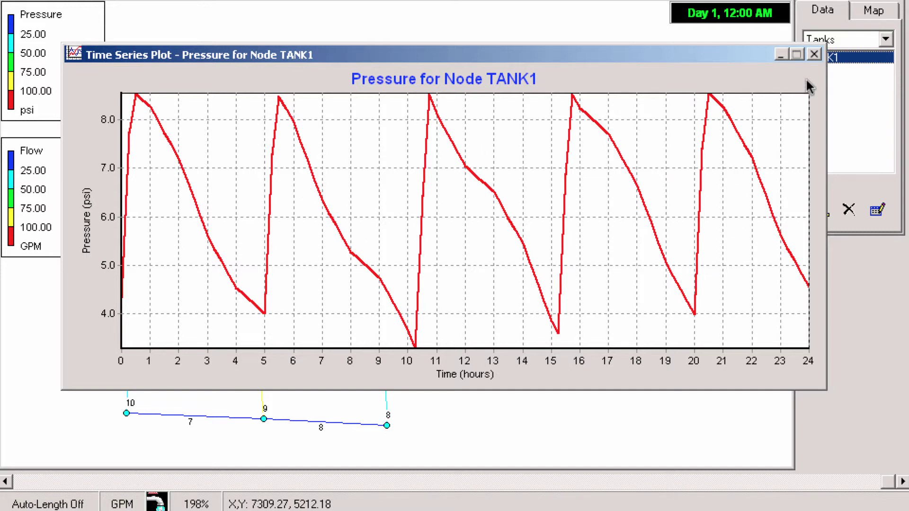
{"action": "left_click", "coordinate": [814, 54]}
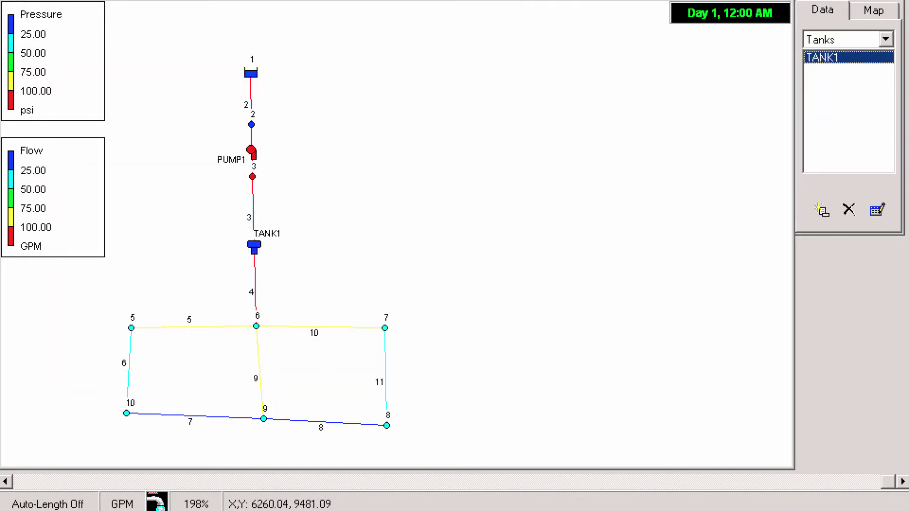
{"action": "left_click", "coordinate": [271, 1]}
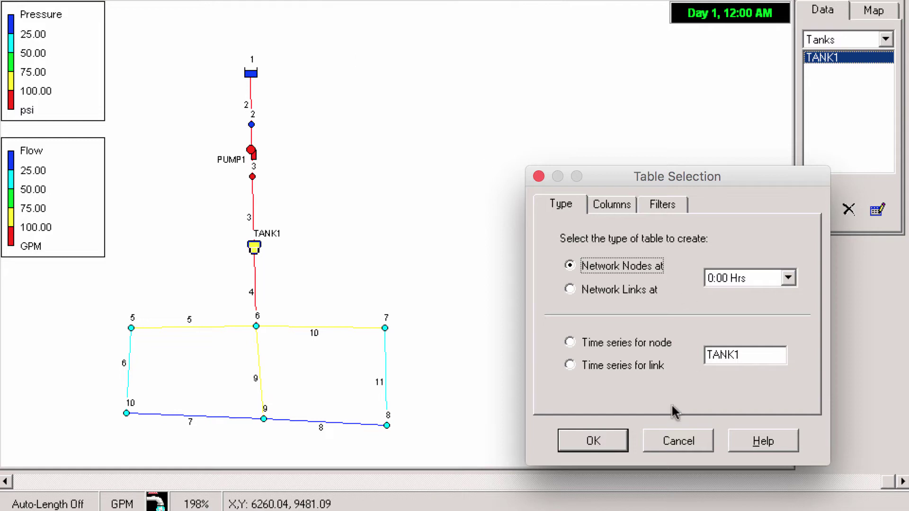
{"action": "left_click", "coordinate": [630, 364]}
Step: Create the pump1 time series table and step through its Flow values, about 0.03 GPM between cycles
{"action": "key", "text": "Tab"}
{"action": "type", "text": "pump1"}
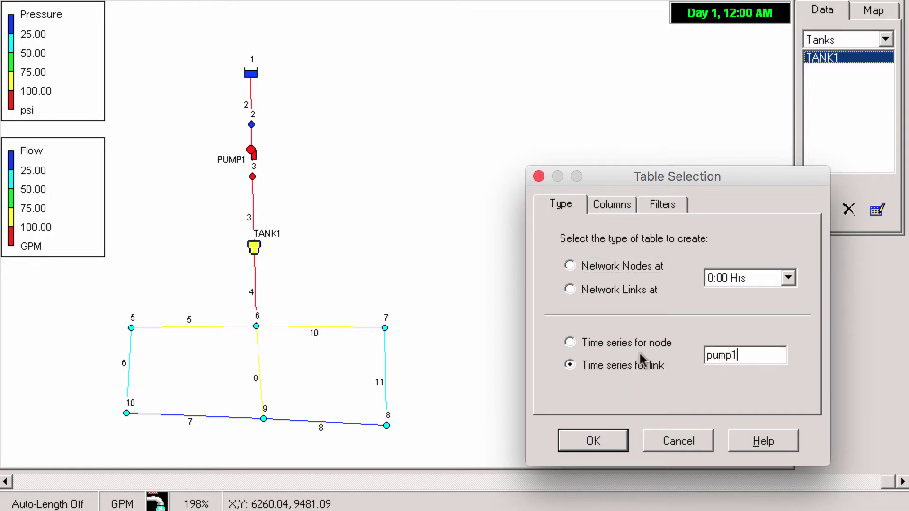
{"action": "key", "text": "Return"}
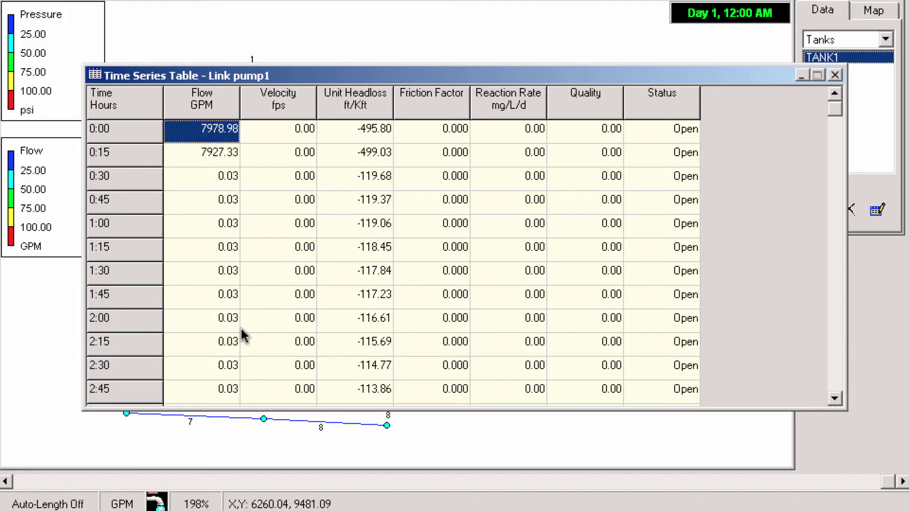
{"action": "key", "text": "Down"}
{"action": "key", "text": "Down"}
{"action": "key", "text": "Down"}
{"action": "key", "text": "Down"}
{"action": "key", "text": "Down"}
{"action": "key", "text": "Down"}
{"action": "key", "text": "Down"}
{"action": "key", "text": "Down"}
{"action": "key", "text": "Down"}
{"action": "key", "text": "Down"}
{"action": "key", "text": "Down"}
{"action": "key", "text": "Down"}
{"action": "key", "text": "Down"}
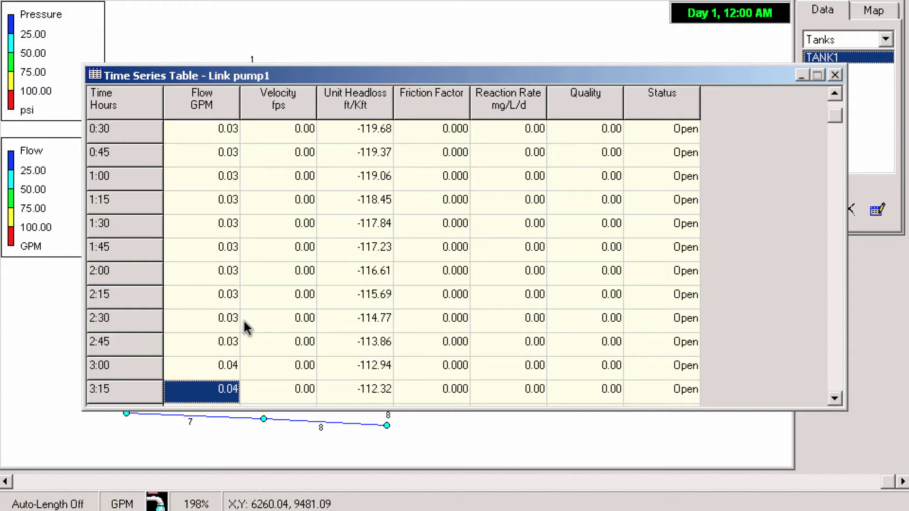
{"action": "key", "text": "Down"}
{"action": "key", "text": "Down"}
{"action": "key", "text": "Down"}
{"action": "key", "text": "Down"}
{"action": "key", "text": "Down"}
{"action": "key", "text": "Down"}
{"action": "key", "text": "Down"}
{"action": "key", "text": "Down"}
{"action": "key", "text": "Down"}
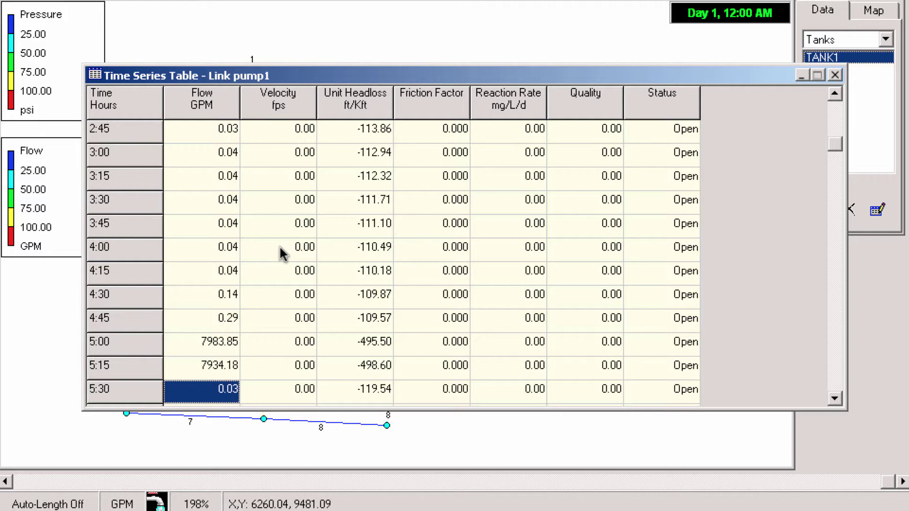
{"action": "key", "text": "Down"}
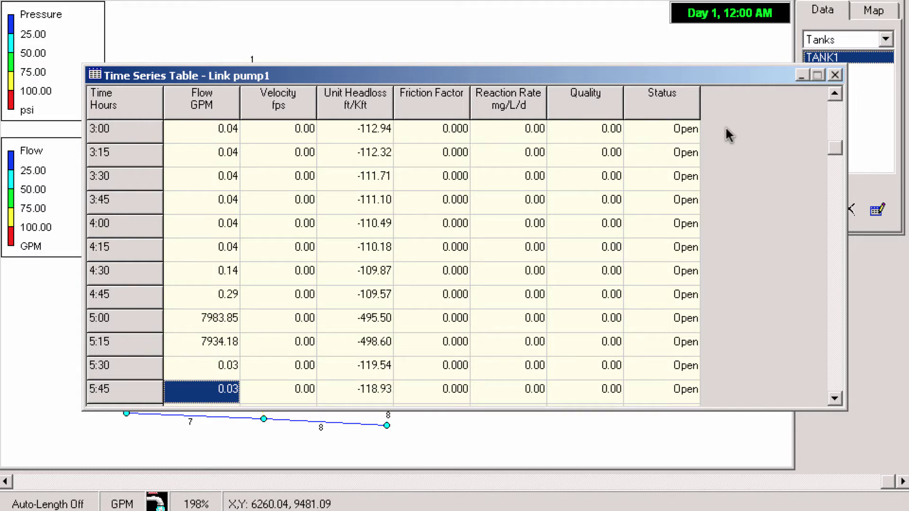
Step: Close the pump1 table and open the Simple controls for editing
{"action": "left_click", "coordinate": [835, 75]}
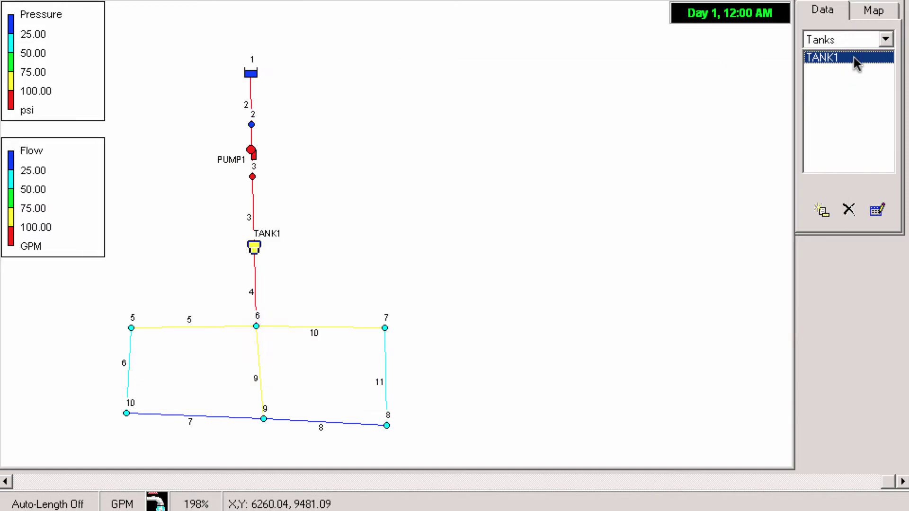
{"action": "left_click", "coordinate": [884, 39]}
{"action": "left_click", "coordinate": [843, 171]}
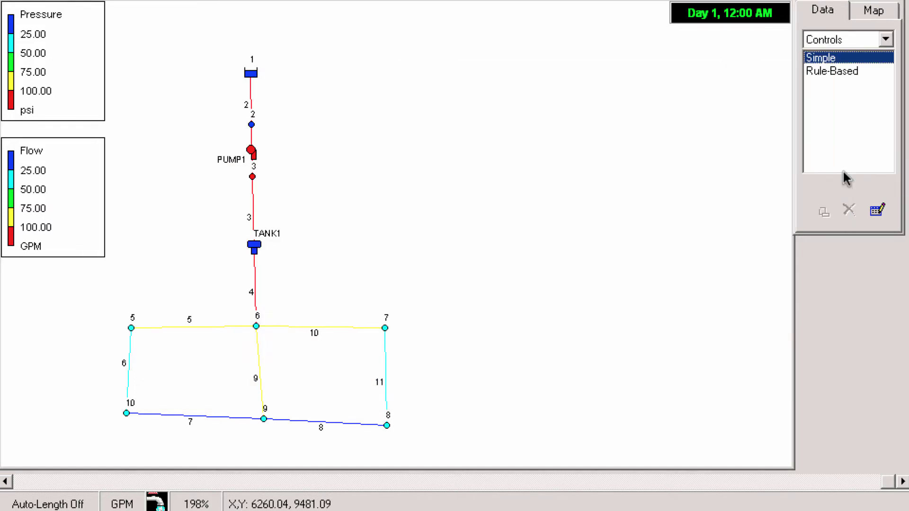
{"action": "double_click", "coordinate": [836, 58]}
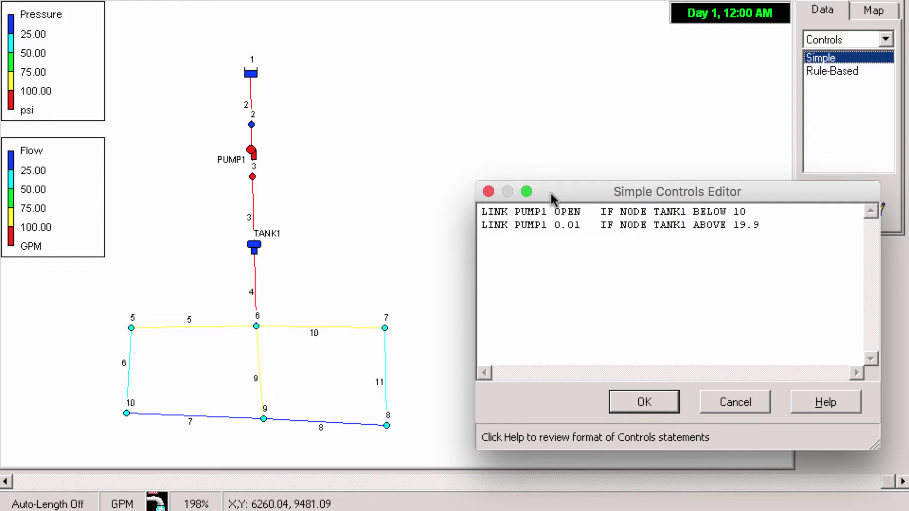
Step: Retarget both controls to link 3, with line 2 setting CLOSED above 19.9, and save
{"action": "double_click", "coordinate": [534, 212]}
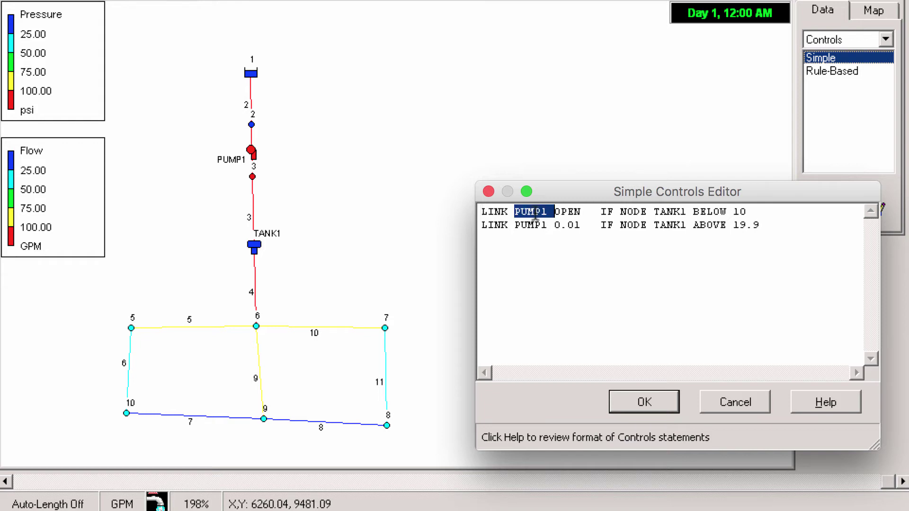
{"action": "type", "text": "3"}
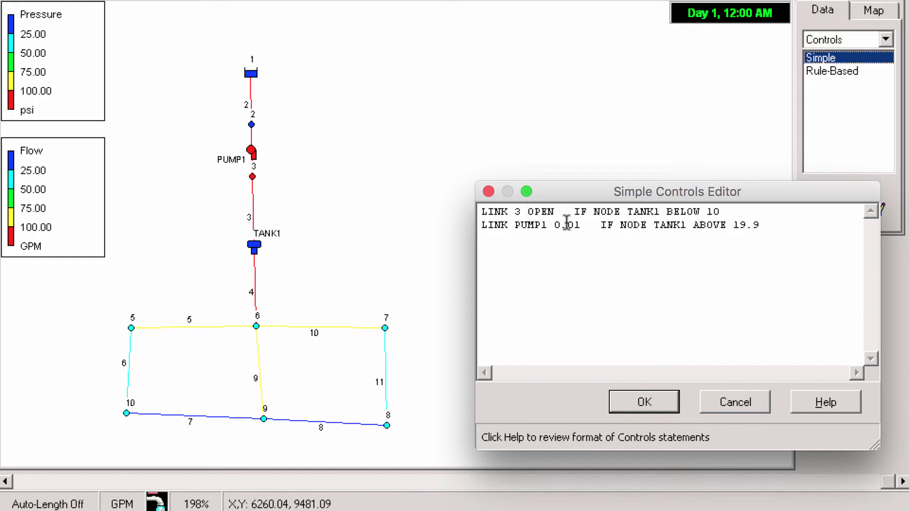
{"action": "double_click", "coordinate": [531, 225]}
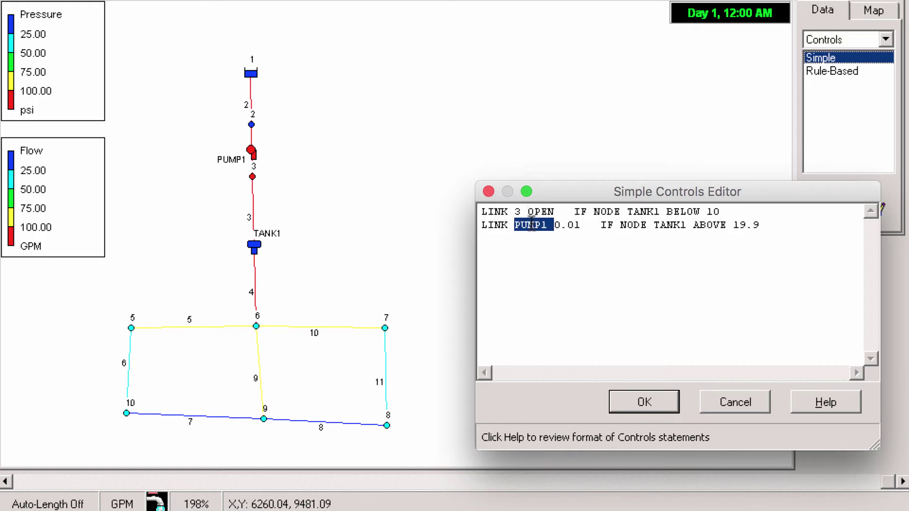
{"action": "type", "text": "3"}
{"action": "key", "text": "Delete"}
{"action": "key", "text": "Delete"}
{"action": "key", "text": "Delete"}
{"action": "key", "text": "Delete"}
{"action": "type", "text": "CLOSE"}
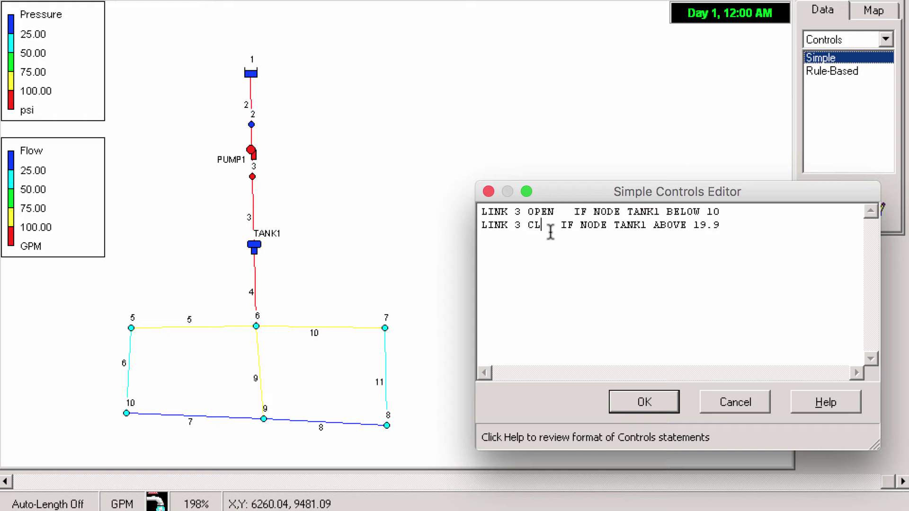
{"action": "key", "text": "Delete"}
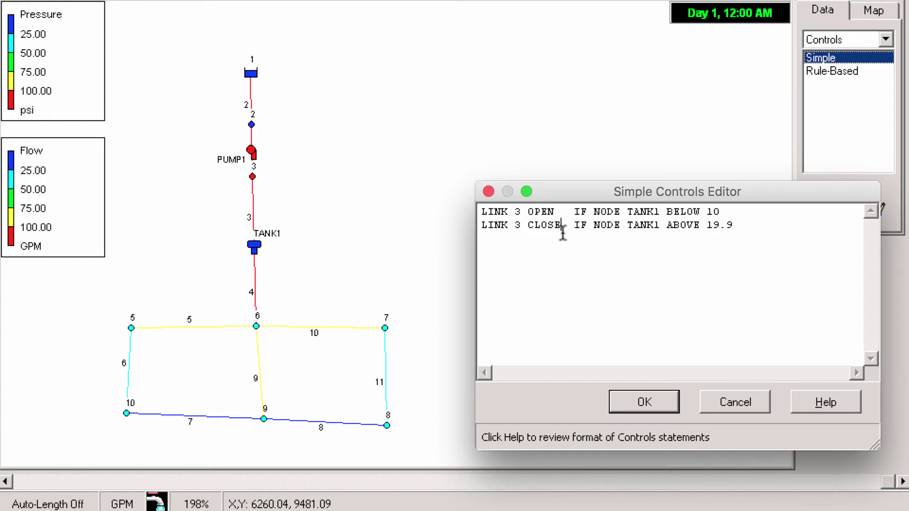
{"action": "type", "text": "D"}
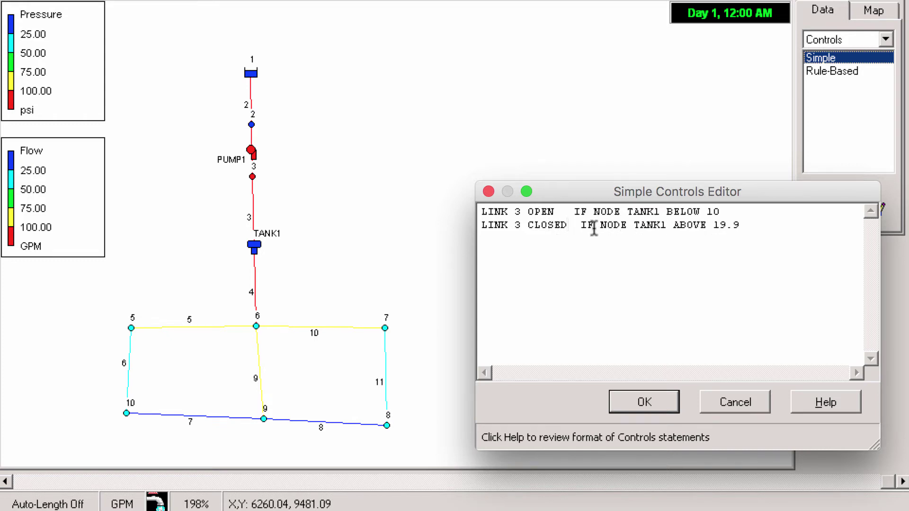
{"action": "key", "text": "Delete"}
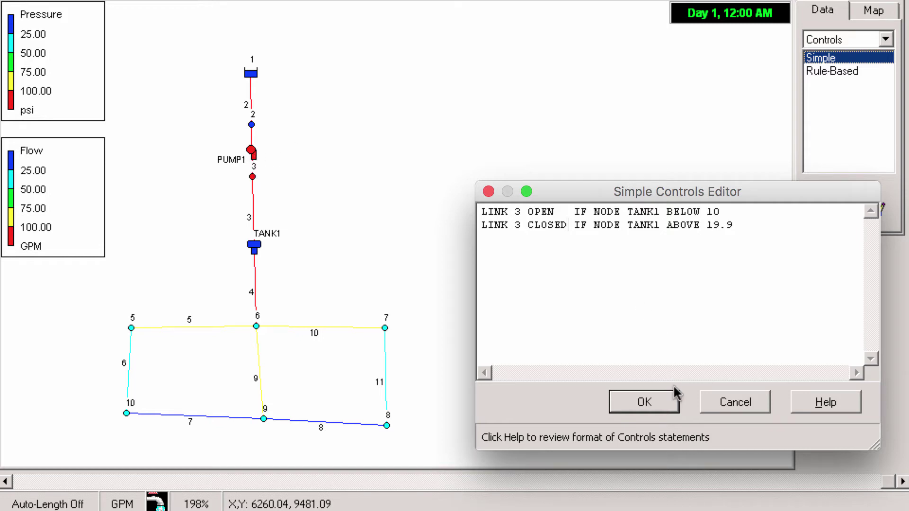
{"action": "left_click", "coordinate": [660, 400]}
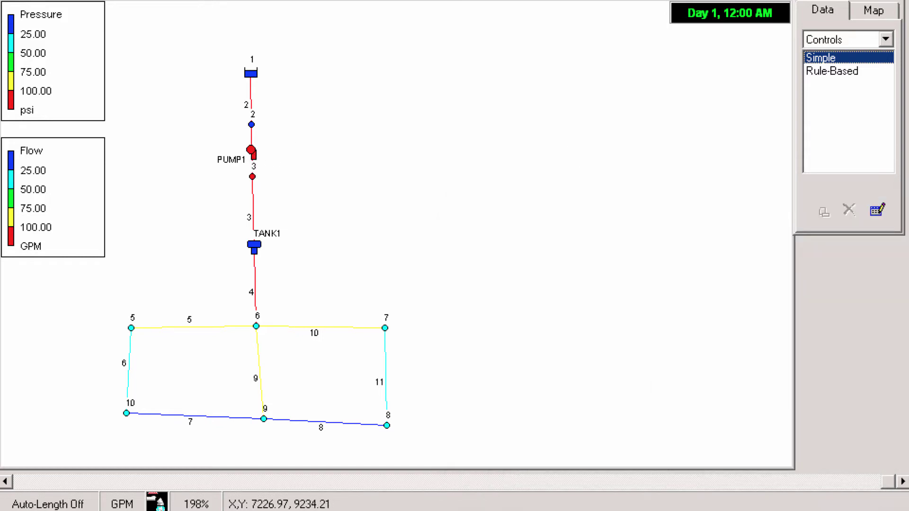
Step: Rerun the simulation and plot TANK1's pressure, cycling 4.3–8.5 psi, then close it
{"action": "left_click", "coordinate": [214, 3]}
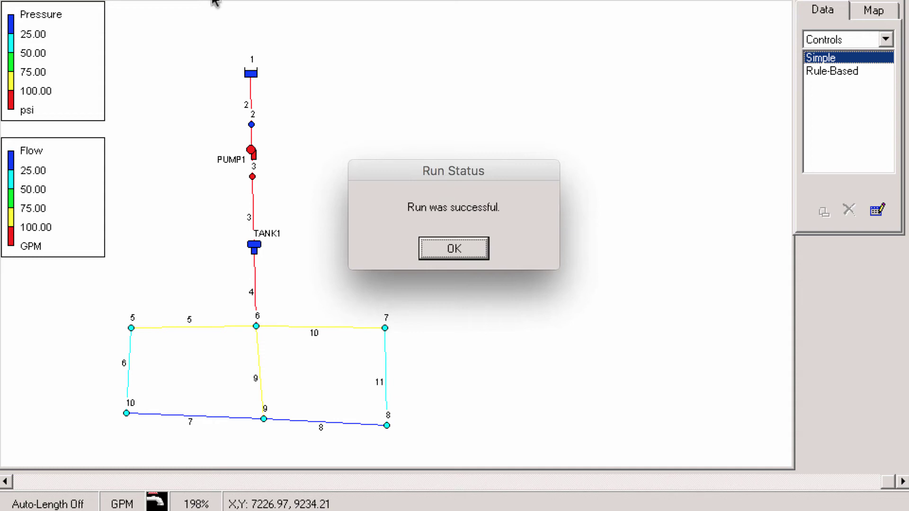
{"action": "left_click", "coordinate": [455, 249]}
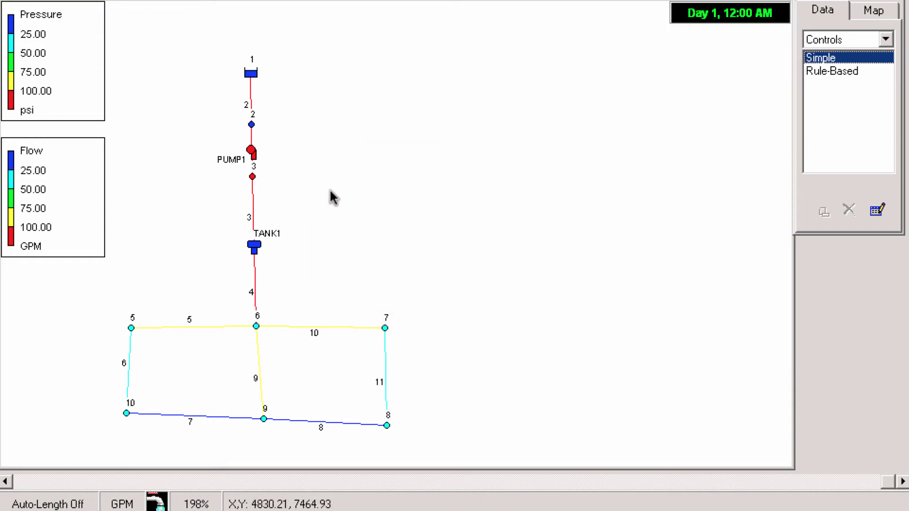
{"action": "left_click", "coordinate": [254, 246]}
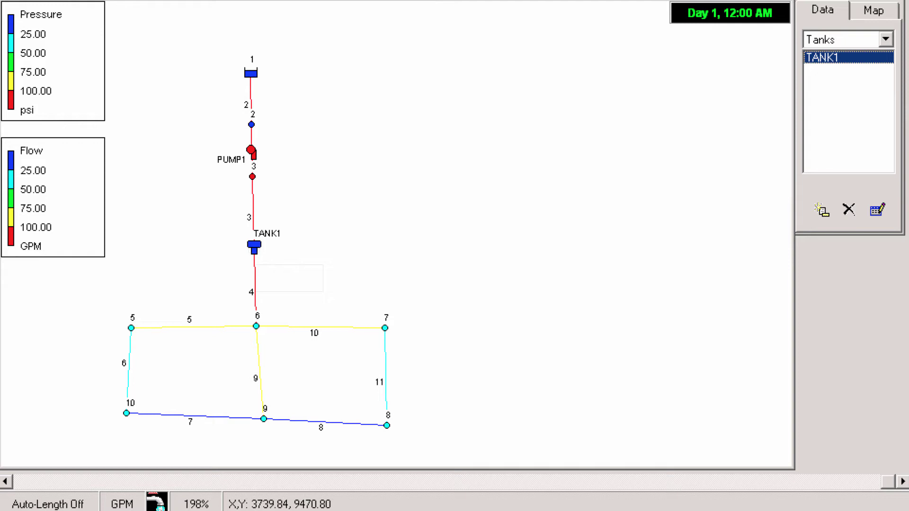
{"action": "left_click", "coordinate": [236, 2]}
{"action": "left_click", "coordinate": [657, 460]}
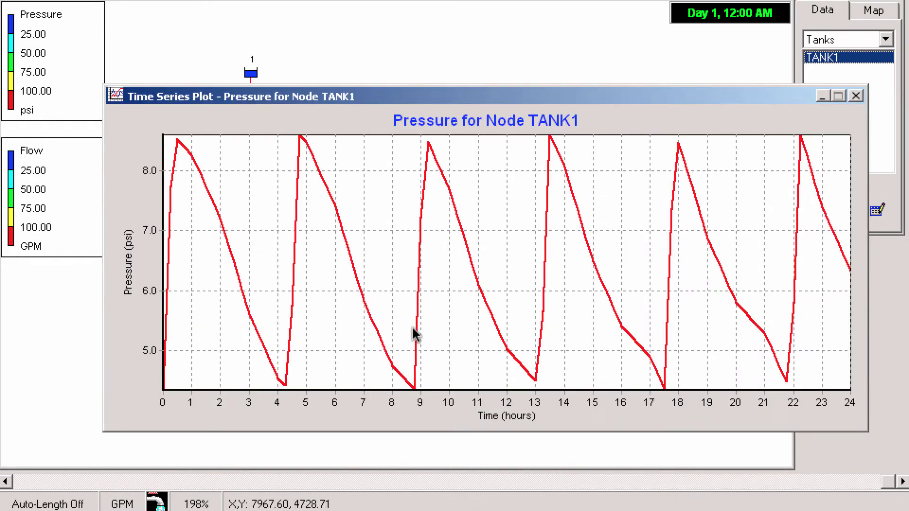
{"action": "left_click", "coordinate": [855, 96]}
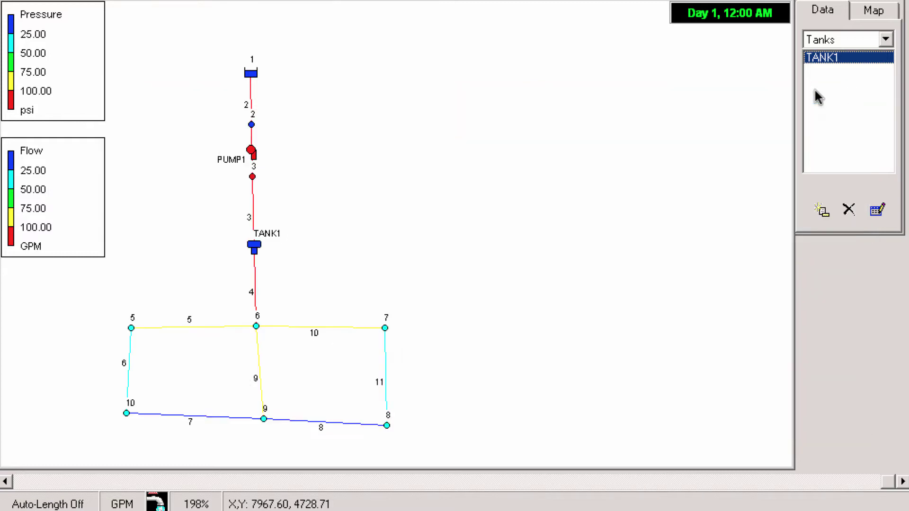
Step: Plot PUMP1's flow over time, showing periodic pump spikes, then close the plot
{"action": "left_click", "coordinate": [252, 152]}
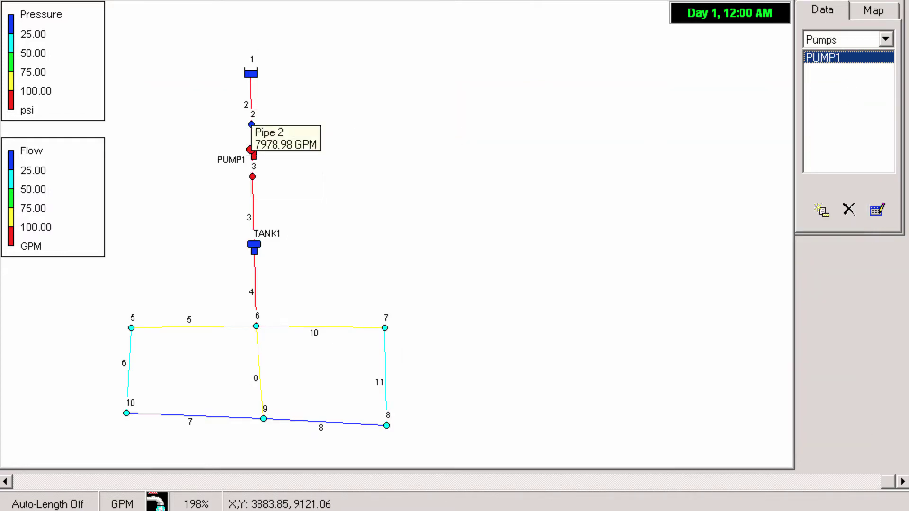
{"action": "left_click", "coordinate": [682, 461]}
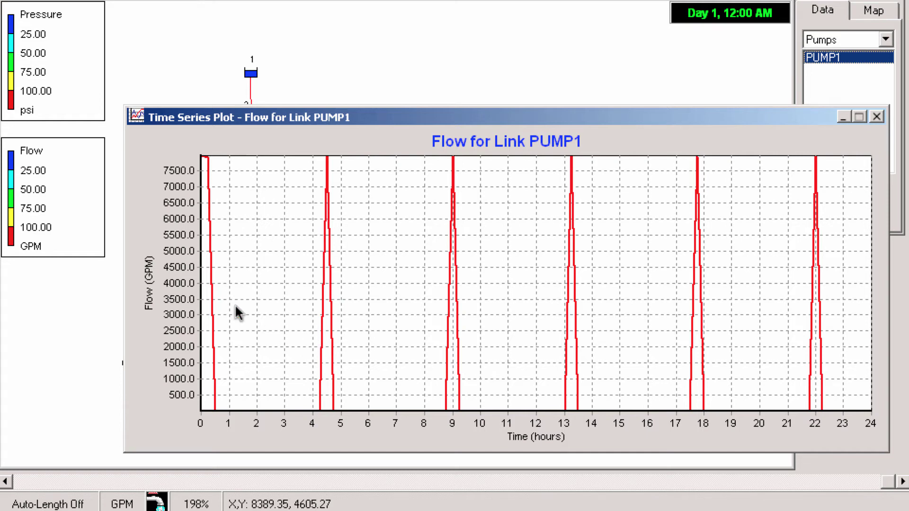
{"action": "left_click", "coordinate": [876, 117]}
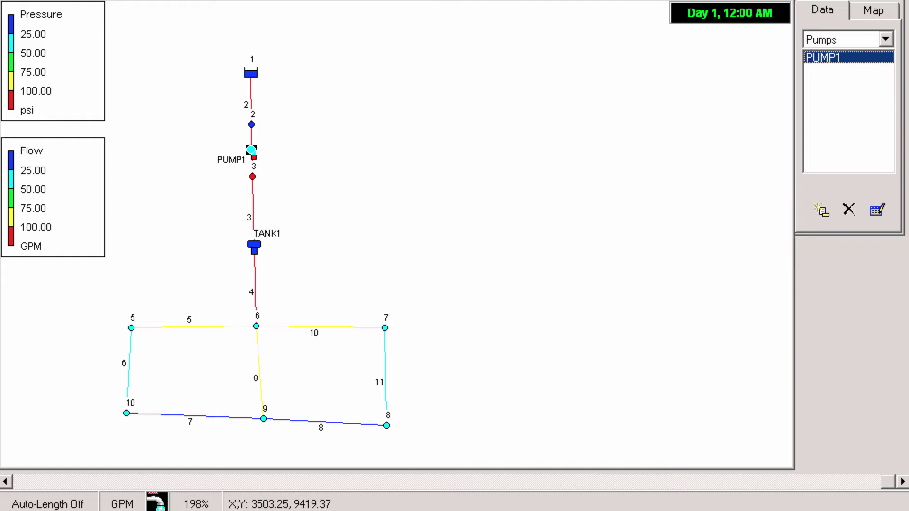
Step: Step through PUMP1's flow time series from 7978.98 GPM down to the 4.21 GPM rows, then close it
{"action": "left_click", "coordinate": [648, 364]}
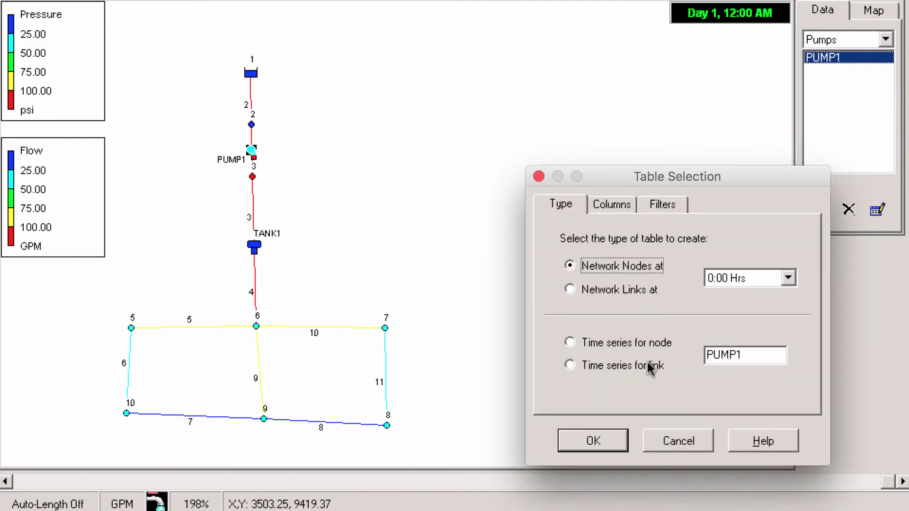
{"action": "left_click", "coordinate": [605, 432]}
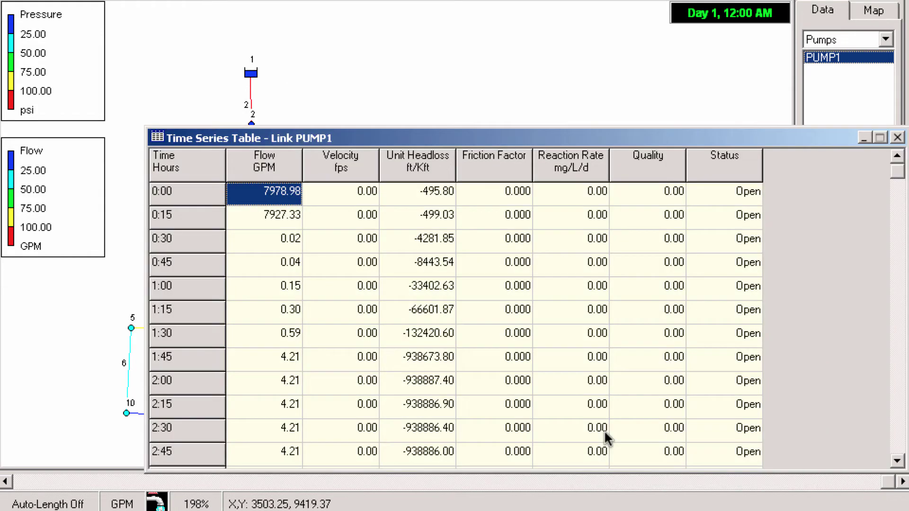
{"action": "key", "text": "Down"}
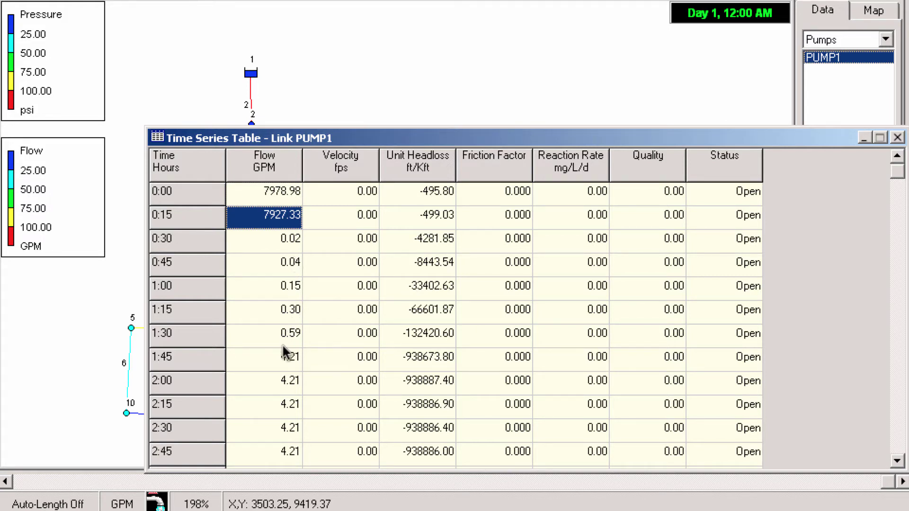
{"action": "key", "text": "Down"}
{"action": "key", "text": "Down"}
{"action": "key", "text": "Down"}
{"action": "key", "text": "Down"}
{"action": "key", "text": "Down"}
{"action": "key", "text": "Down"}
{"action": "key", "text": "Down"}
{"action": "key", "text": "Down"}
{"action": "key", "text": "Down"}
{"action": "key", "text": "Down"}
{"action": "key", "text": "Down"}
{"action": "key", "text": "Down"}
{"action": "key", "text": "Down"}
{"action": "key", "text": "Down"}
{"action": "key", "text": "Down"}
{"action": "key", "text": "Down"}
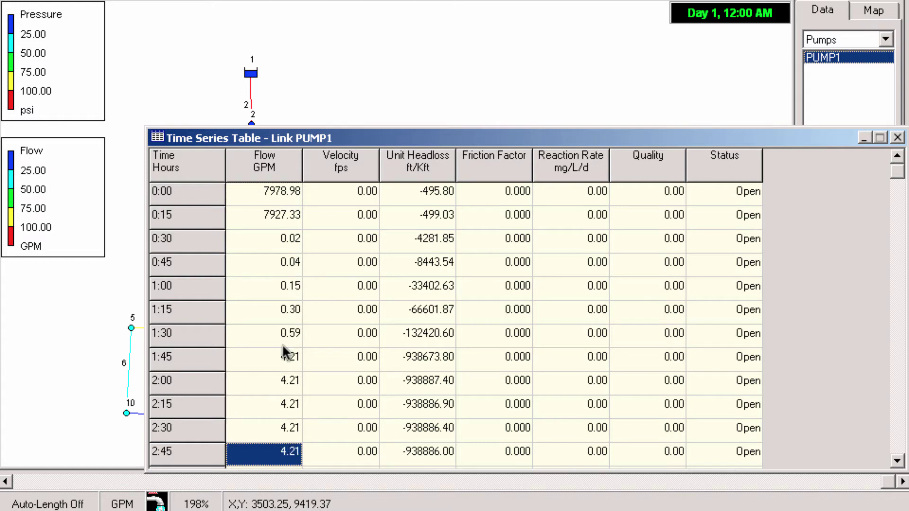
{"action": "key", "text": "Down"}
{"action": "key", "text": "Down"}
{"action": "key", "text": "Down"}
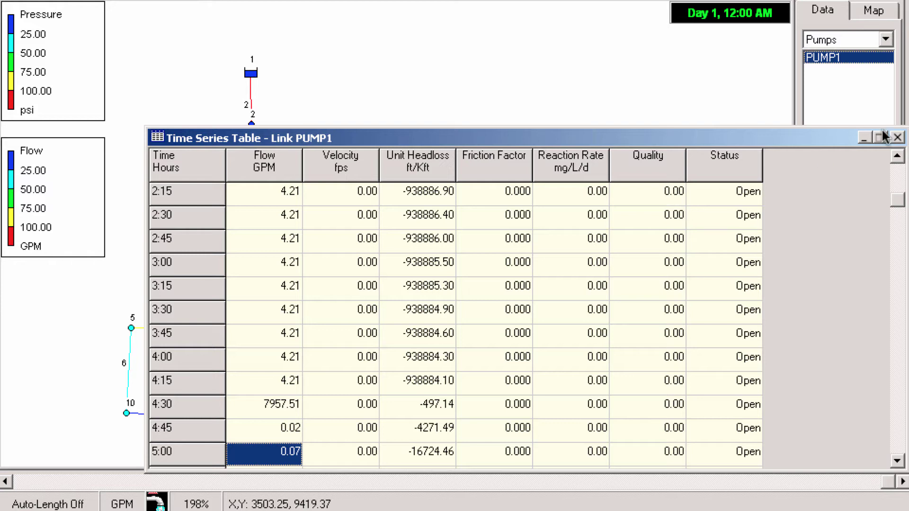
{"action": "left_click", "coordinate": [898, 138]}
Step: Inspect the Hydraulics options under Options (accuracy 0.001, 40 trials), then close the window
{"action": "left_click", "coordinate": [885, 40]}
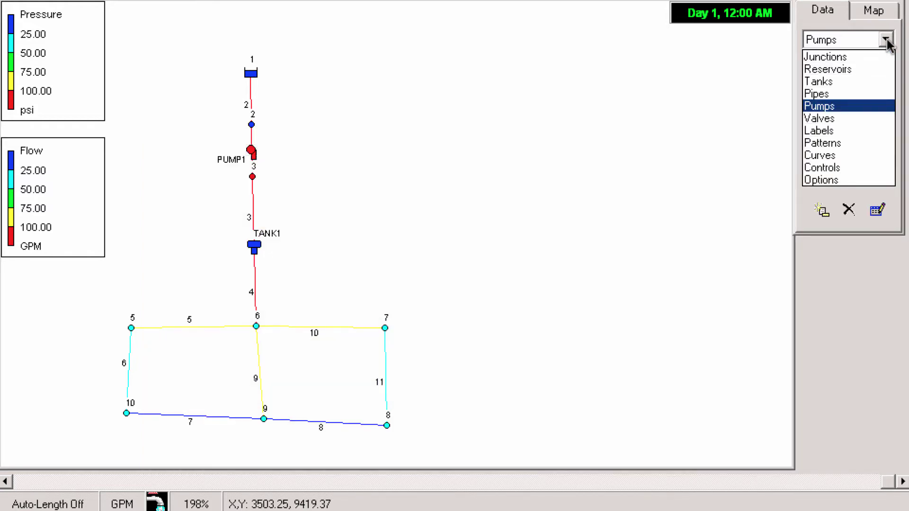
{"action": "left_click", "coordinate": [864, 179]}
{"action": "double_click", "coordinate": [845, 56]}
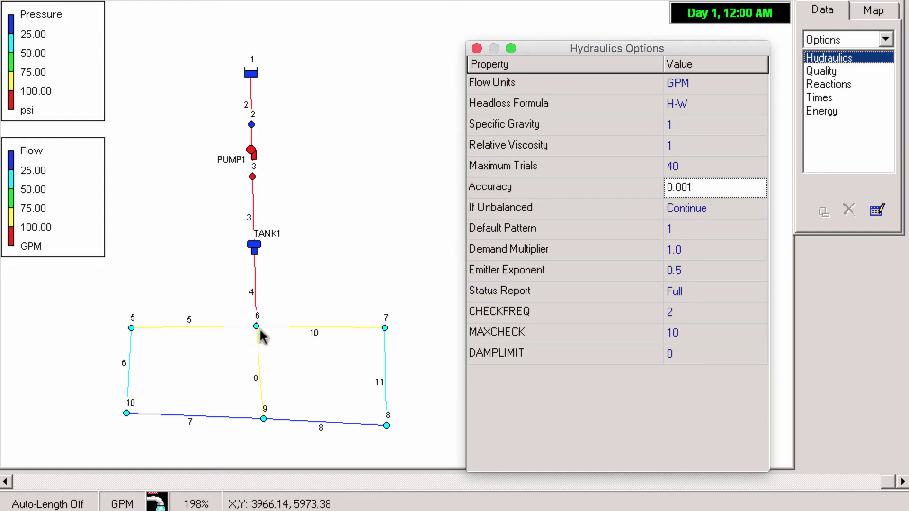
{"action": "mouse_move", "coordinate": [258, 151]}
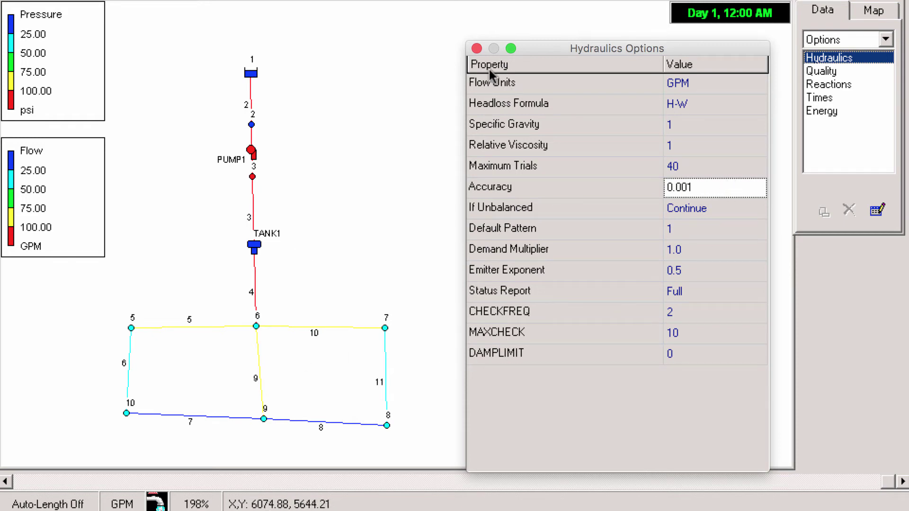
{"action": "left_click", "coordinate": [476, 48]}
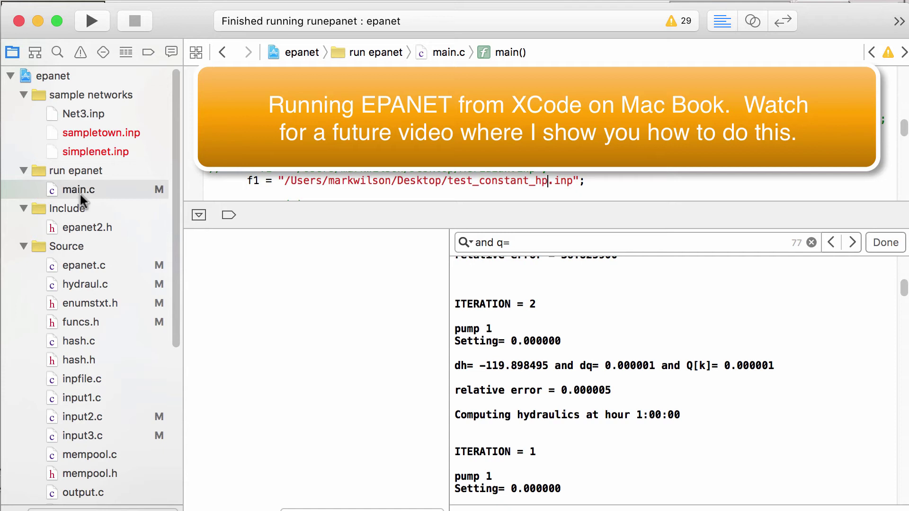
Step: Open hydraul.c from the Source group to view pumpcoeff()'s closed-pump handling
{"action": "left_click", "coordinate": [85, 284]}
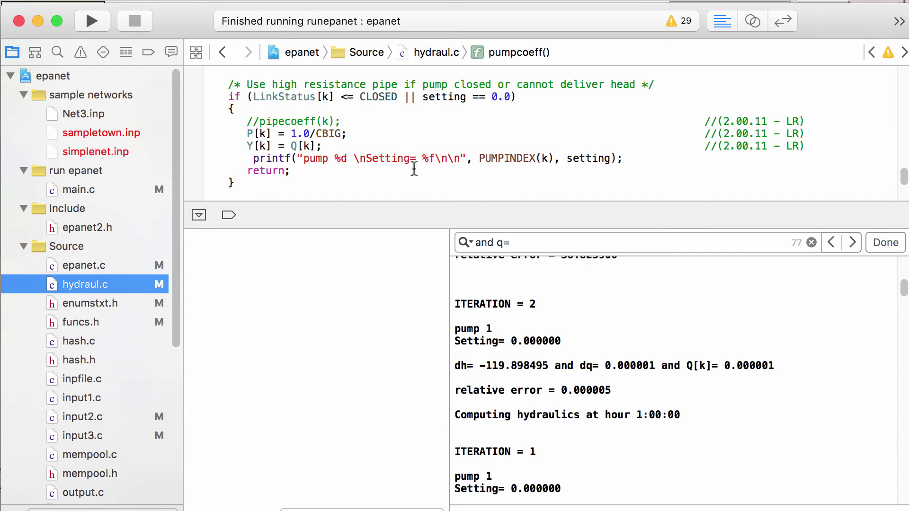
{"action": "left_click", "coordinate": [89, 16]}
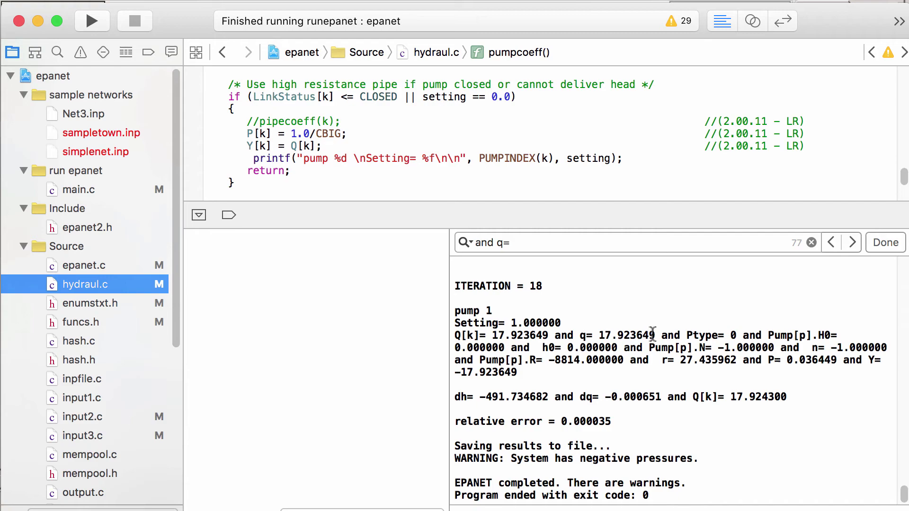
{"action": "scroll", "coordinate": [652, 336], "scroll_direction": "up", "scroll_amount": 20}
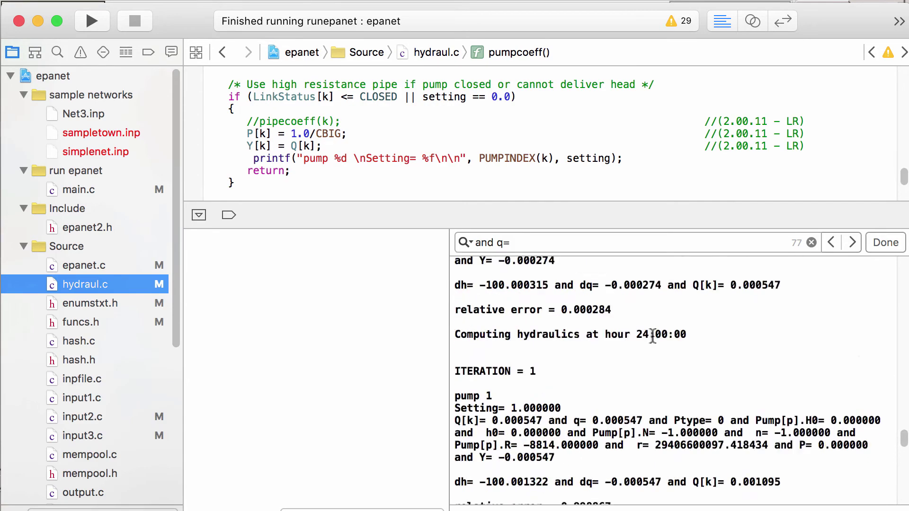
{"action": "scroll", "coordinate": [652, 336], "scroll_direction": "up", "scroll_amount": 5}
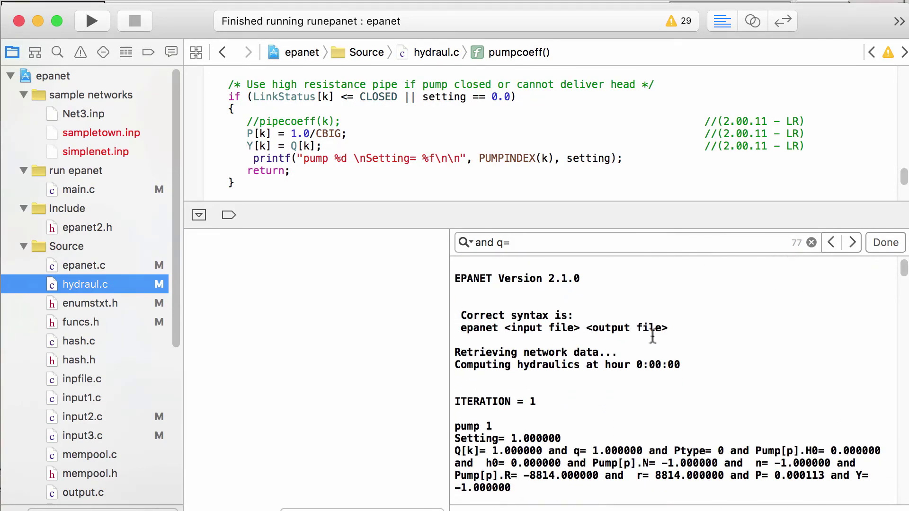
{"action": "scroll", "coordinate": [653, 336], "scroll_direction": "up", "scroll_amount": 2}
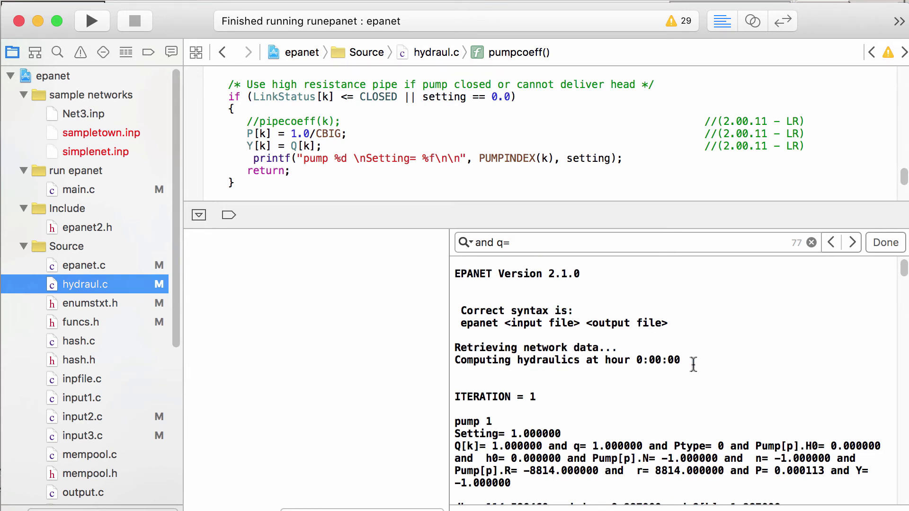
{"action": "scroll", "coordinate": [695, 394], "scroll_direction": "down", "scroll_amount": 2}
{"action": "scroll", "coordinate": [695, 394], "scroll_direction": "down", "scroll_amount": 5}
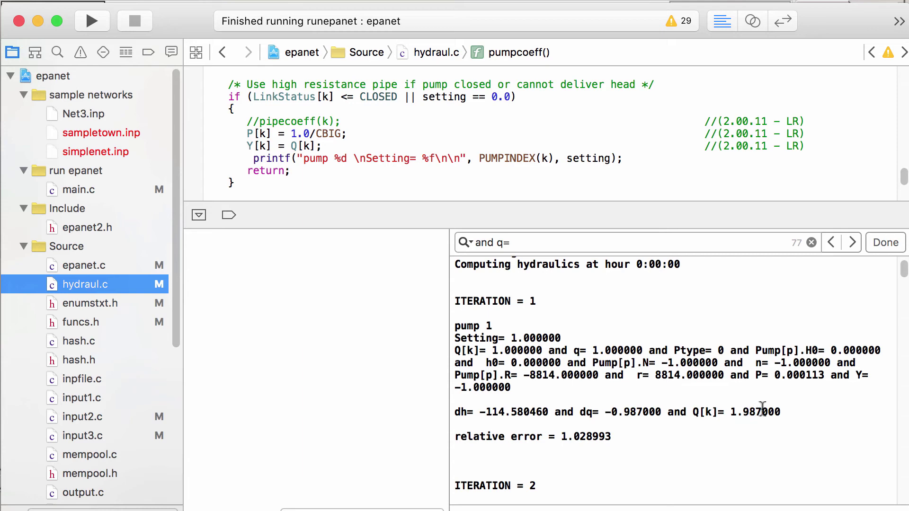
{"action": "scroll", "coordinate": [762, 408], "scroll_direction": "down", "scroll_amount": 10}
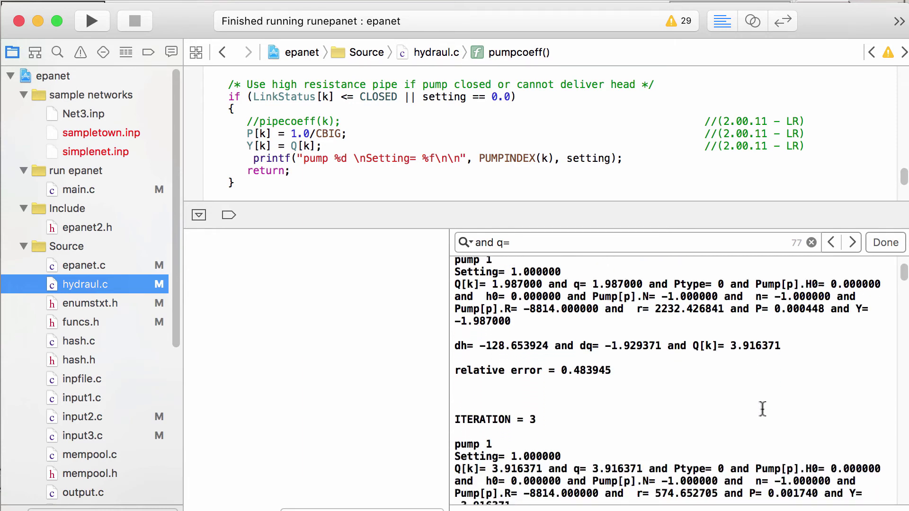
{"action": "scroll", "coordinate": [762, 409], "scroll_direction": "down", "scroll_amount": 10}
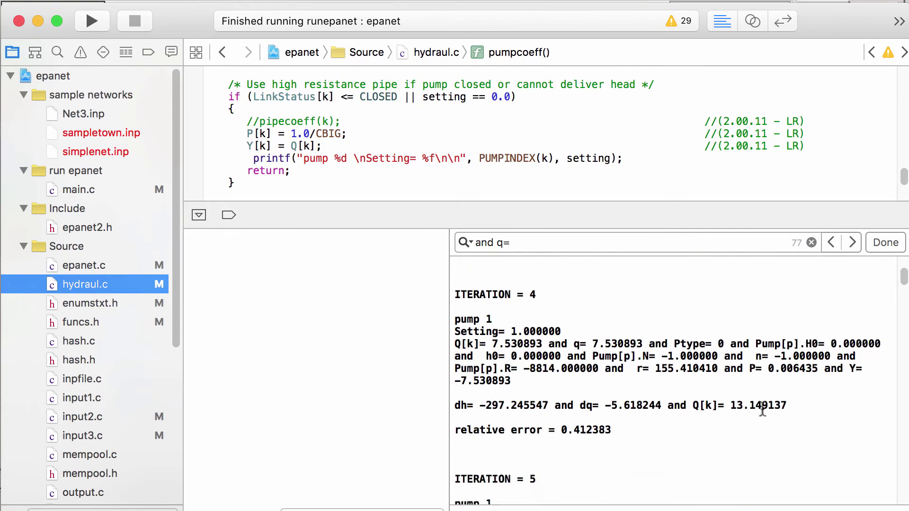
{"action": "scroll", "coordinate": [762, 408], "scroll_direction": "down", "scroll_amount": 10}
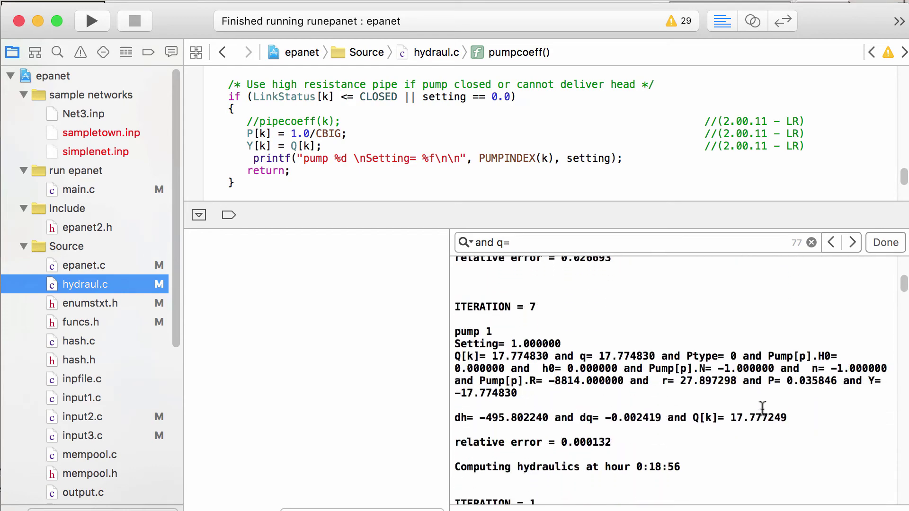
{"action": "scroll", "coordinate": [761, 408], "scroll_direction": "down", "scroll_amount": 6}
{"action": "scroll", "coordinate": [762, 409], "scroll_direction": "up", "scroll_amount": 8}
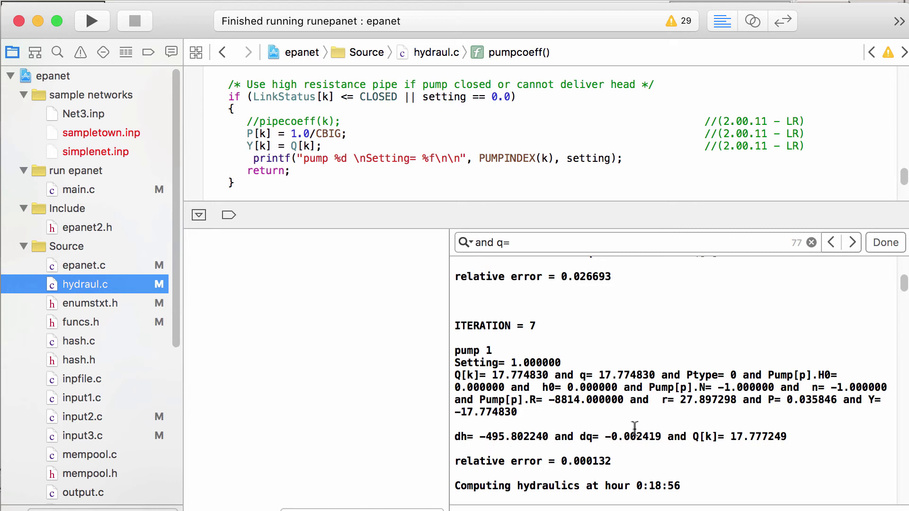
{"action": "scroll", "coordinate": [726, 413], "scroll_direction": "down", "scroll_amount": 5}
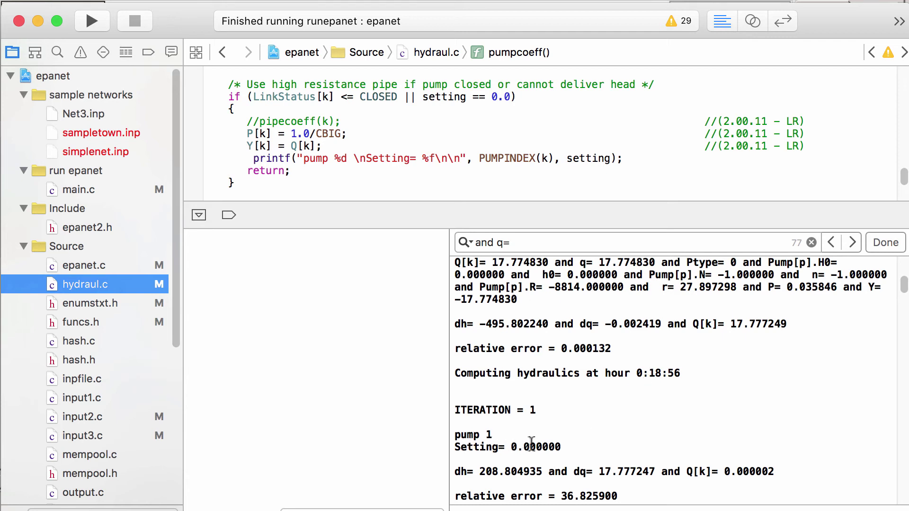
{"action": "scroll", "coordinate": [520, 444], "scroll_direction": "down", "scroll_amount": 3}
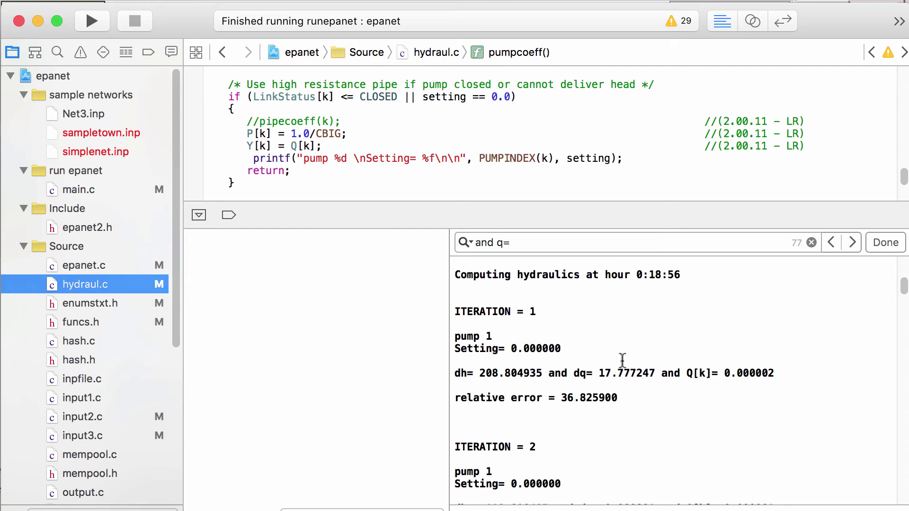
{"action": "scroll", "coordinate": [639, 374], "scroll_direction": "down", "scroll_amount": 3}
{"action": "scroll", "coordinate": [651, 385], "scroll_direction": "down", "scroll_amount": 6}
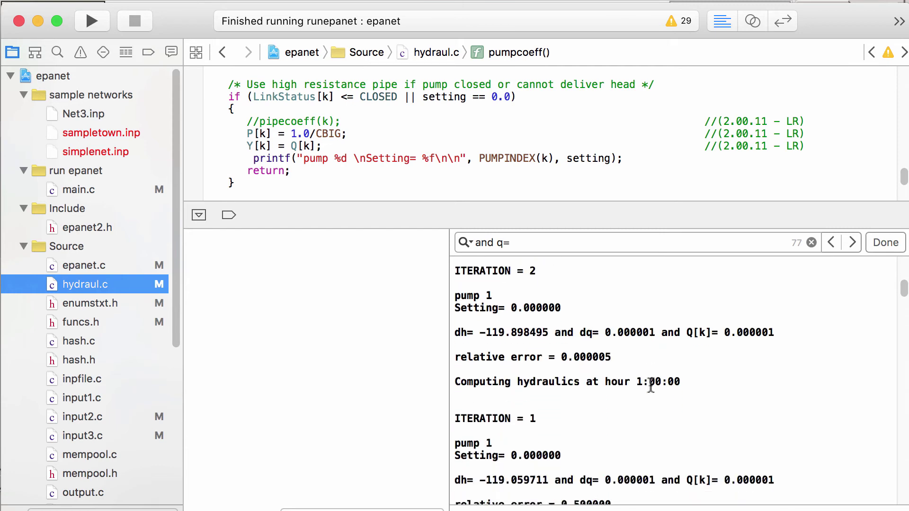
{"action": "scroll", "coordinate": [651, 385], "scroll_direction": "down", "scroll_amount": 5}
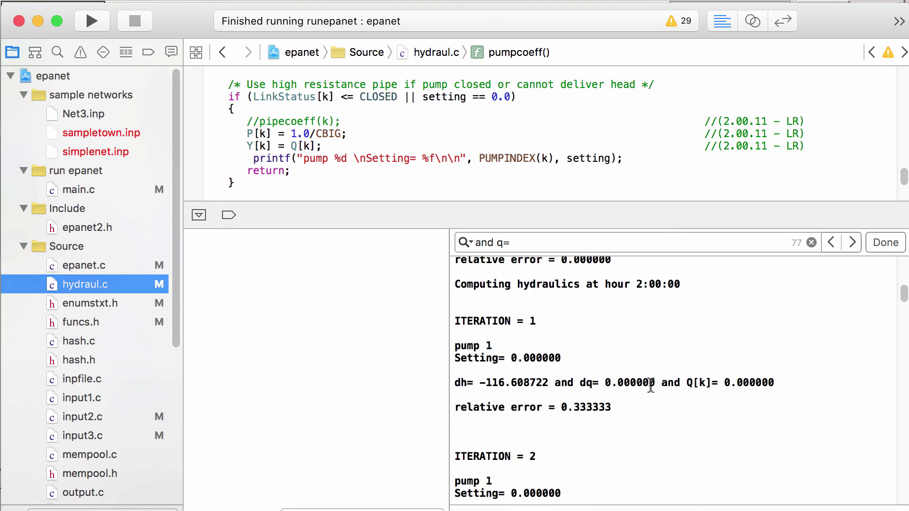
{"action": "scroll", "coordinate": [651, 385], "scroll_direction": "down", "scroll_amount": 3}
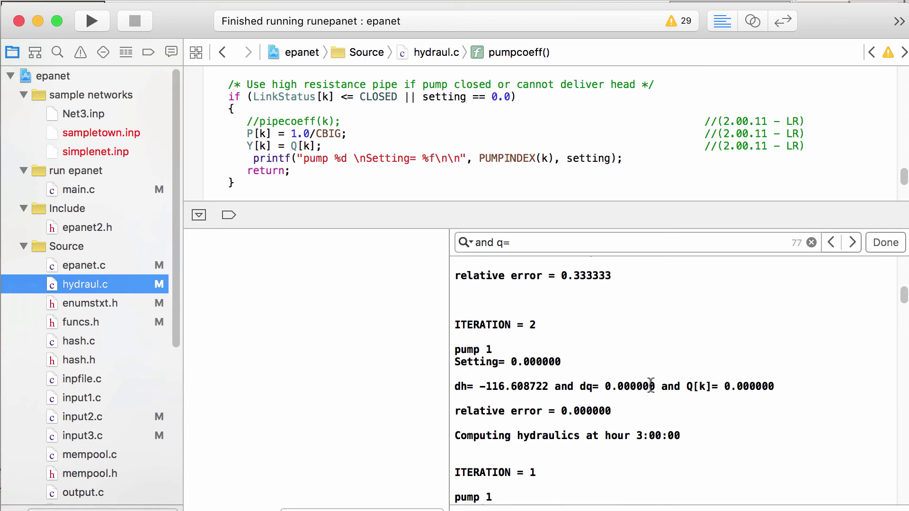
{"action": "scroll", "coordinate": [651, 385], "scroll_direction": "down", "scroll_amount": 8}
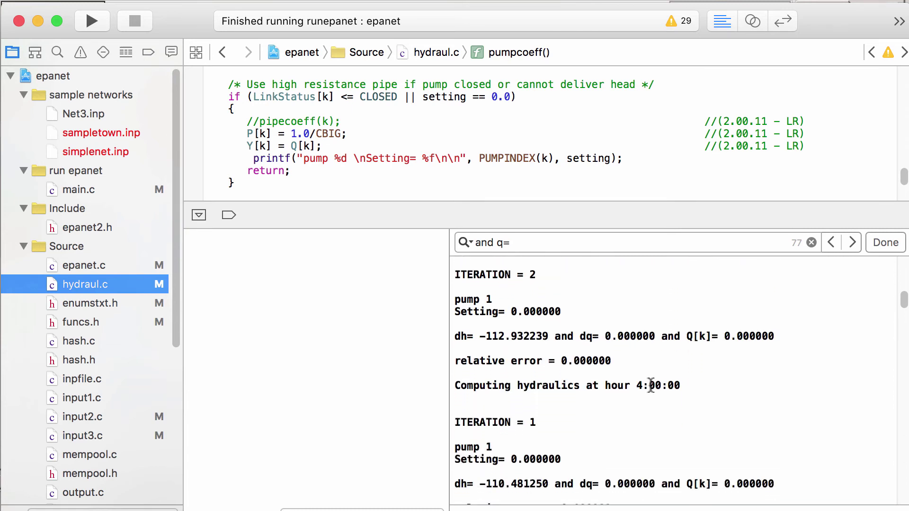
{"action": "scroll", "coordinate": [651, 384], "scroll_direction": "down", "scroll_amount": 3}
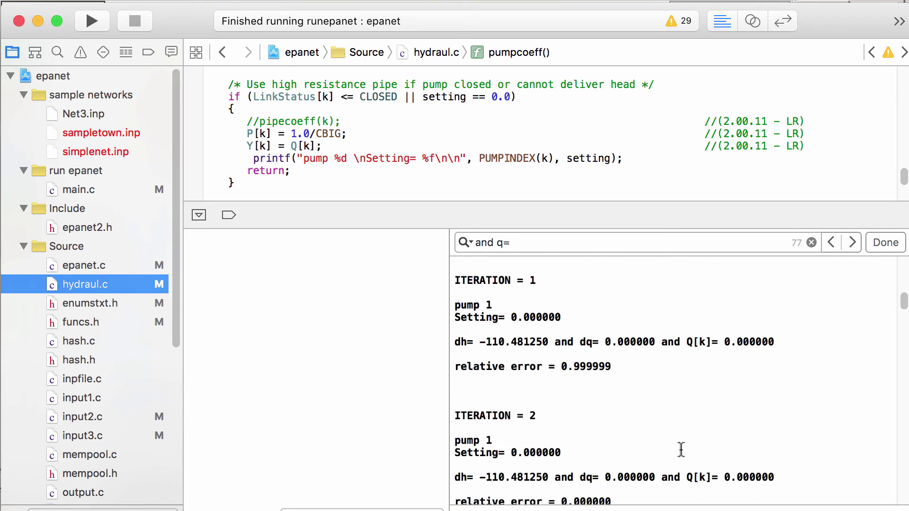
{"action": "scroll", "coordinate": [680, 450], "scroll_direction": "down", "scroll_amount": 2}
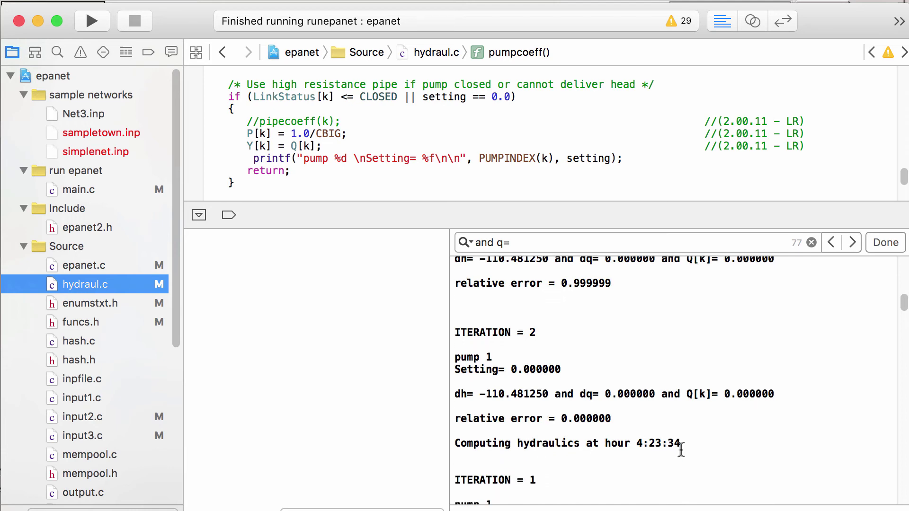
{"action": "scroll", "coordinate": [680, 450], "scroll_direction": "down", "scroll_amount": 3}
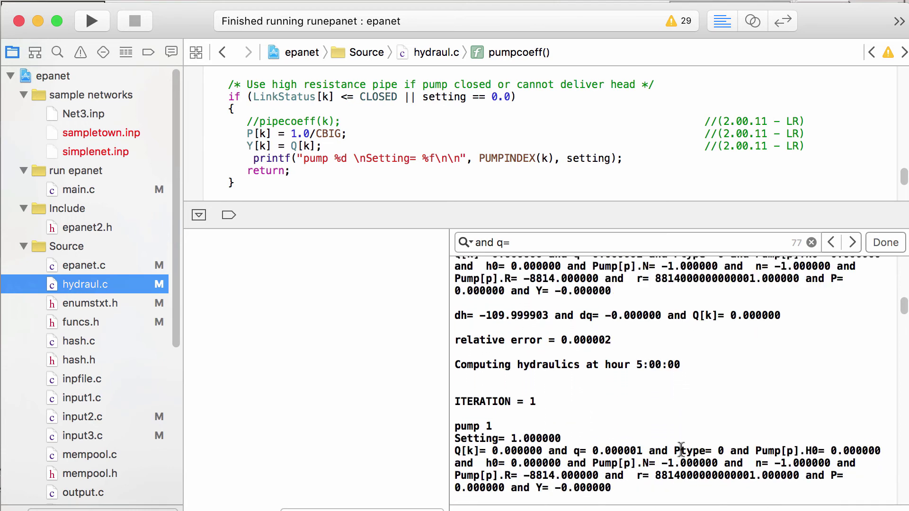
{"action": "scroll", "coordinate": [677, 450], "scroll_direction": "down", "scroll_amount": 2}
{"action": "scroll", "coordinate": [675, 452], "scroll_direction": "up", "scroll_amount": 5}
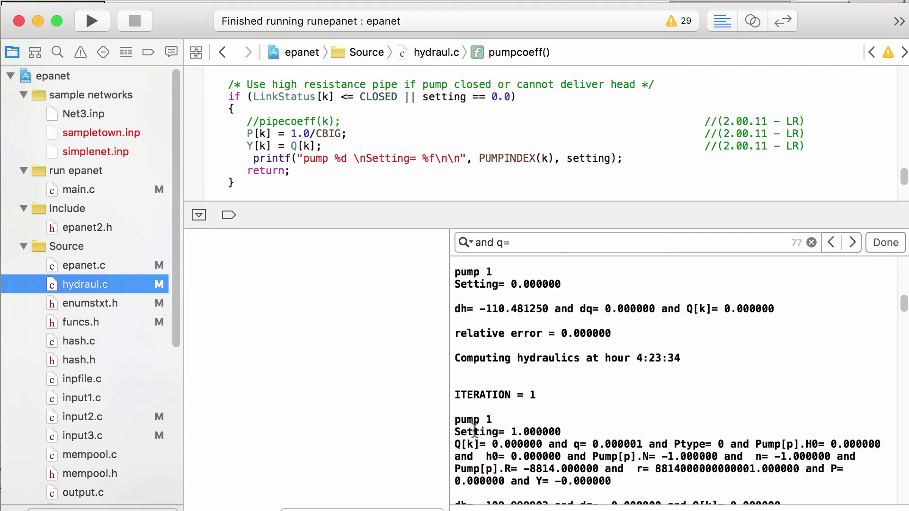
{"action": "scroll", "coordinate": [485, 433], "scroll_direction": "up", "scroll_amount": 1}
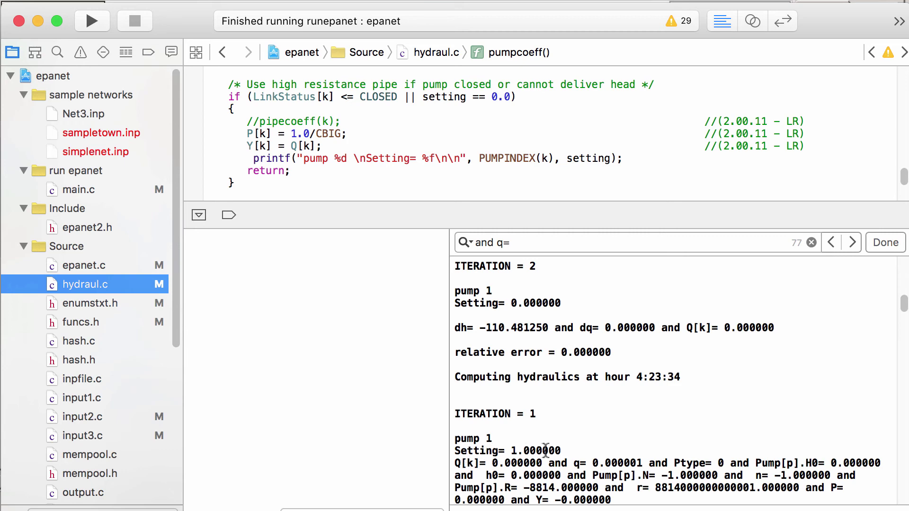
{"action": "scroll", "coordinate": [545, 451], "scroll_direction": "down", "scroll_amount": 5}
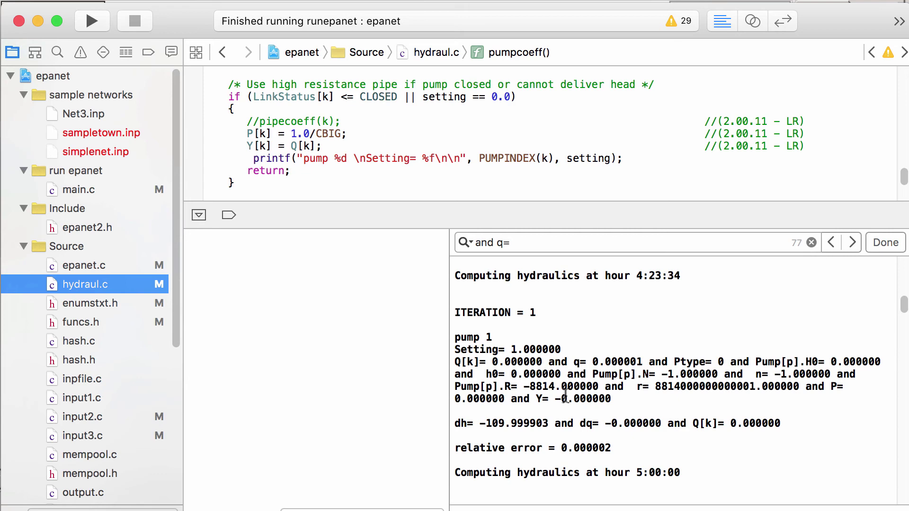
{"action": "scroll", "coordinate": [565, 398], "scroll_direction": "down", "scroll_amount": 2}
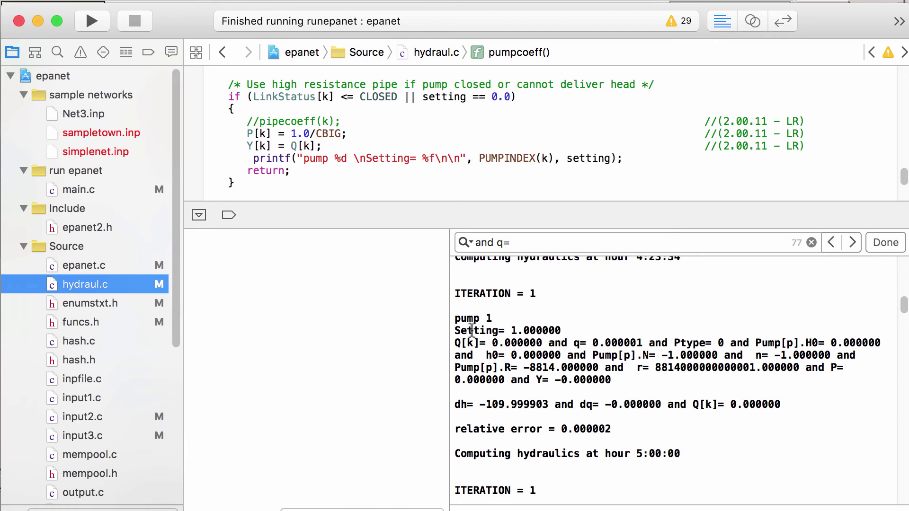
{"action": "left_click_drag", "start_coordinate": [454, 342], "coordinate": [541, 340]}
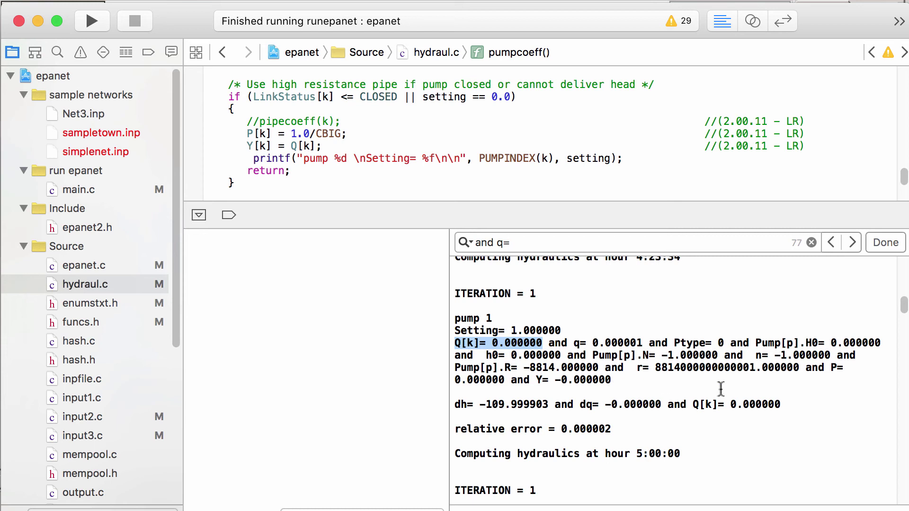
{"action": "left_click_drag", "start_coordinate": [655, 366], "coordinate": [758, 371]}
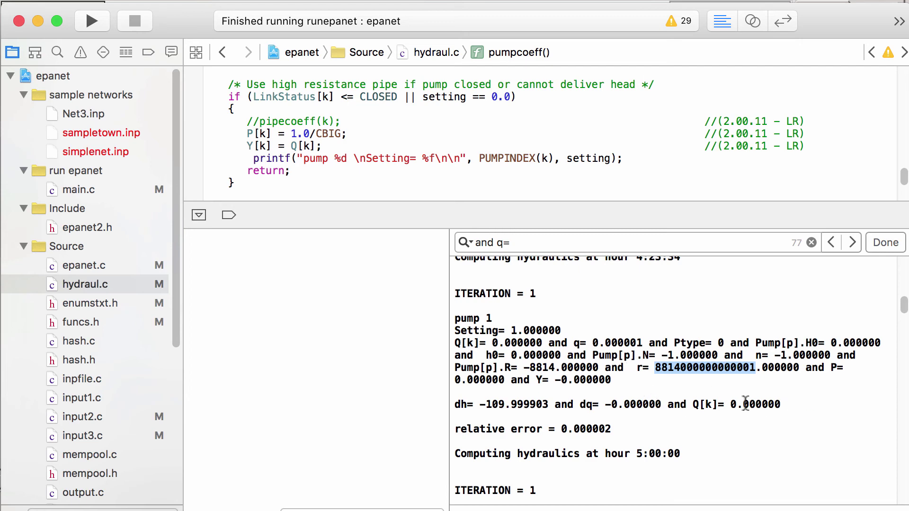
{"action": "scroll", "coordinate": [740, 375], "scroll_direction": "down", "scroll_amount": 5}
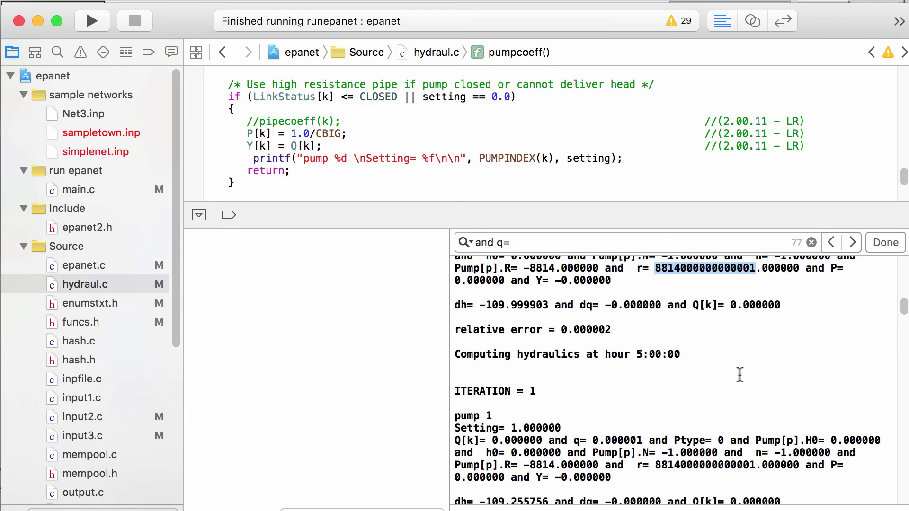
{"action": "scroll", "coordinate": [740, 375], "scroll_direction": "down", "scroll_amount": 7}
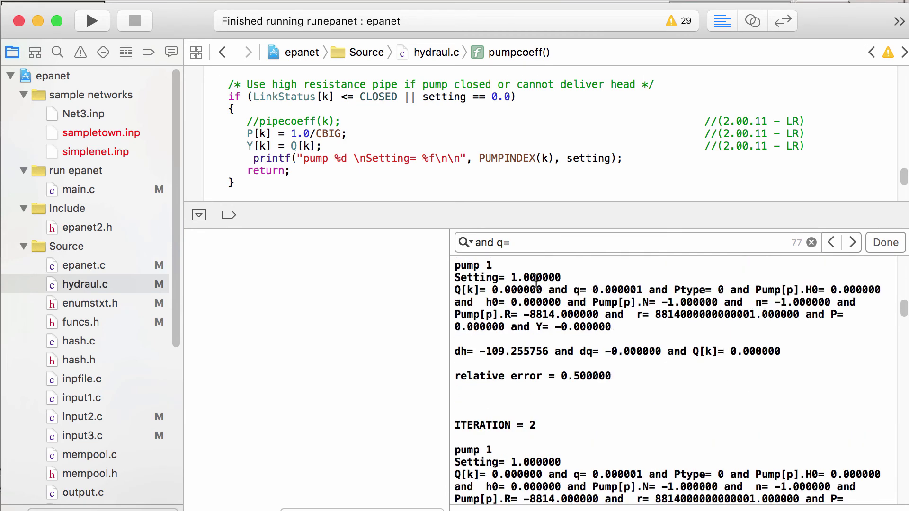
{"action": "scroll", "coordinate": [651, 397], "scroll_direction": "down", "scroll_amount": 8}
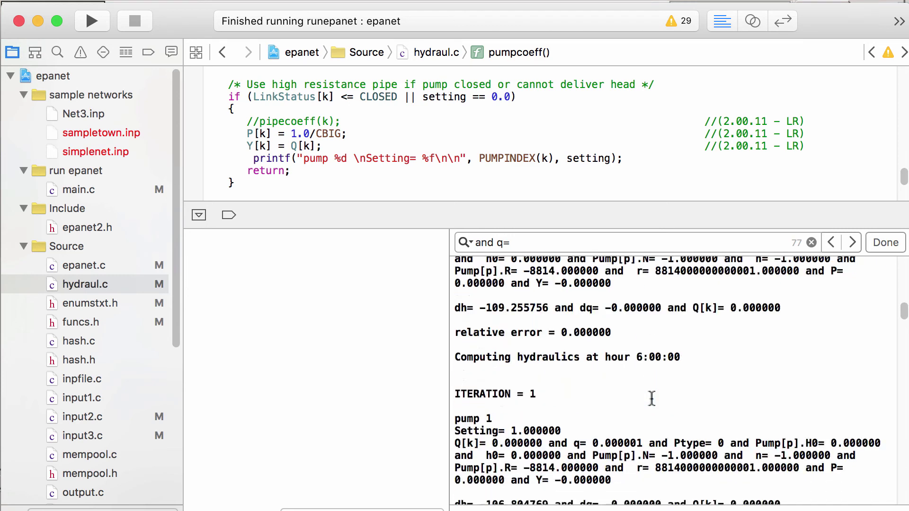
{"action": "scroll", "coordinate": [651, 397], "scroll_direction": "down", "scroll_amount": 2}
{"action": "scroll", "coordinate": [651, 399], "scroll_direction": "down", "scroll_amount": 5}
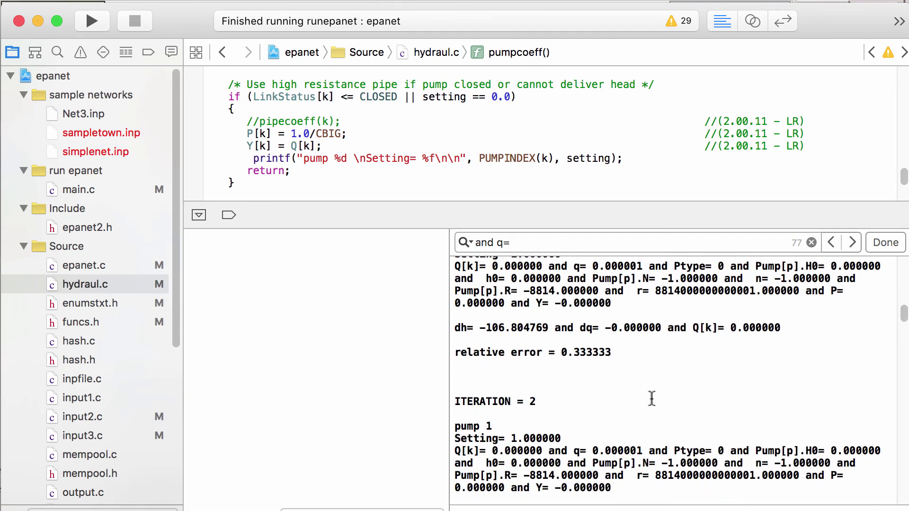
{"action": "scroll", "coordinate": [652, 399], "scroll_direction": "down", "scroll_amount": 10}
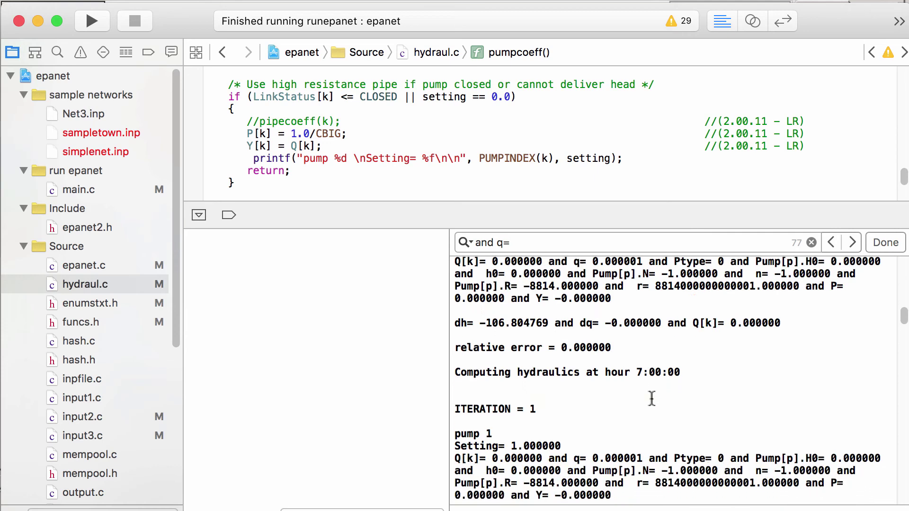
{"action": "scroll", "coordinate": [651, 399], "scroll_direction": "down", "scroll_amount": 1}
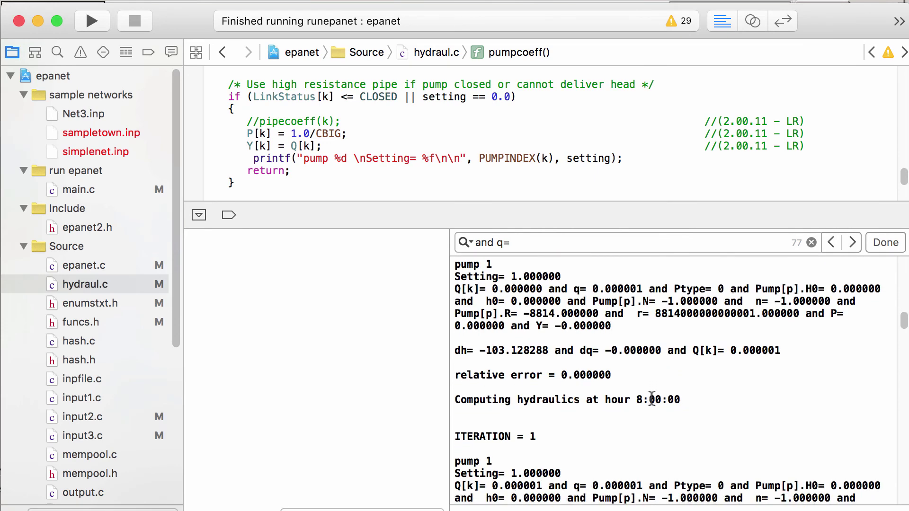
{"action": "scroll", "coordinate": [652, 399], "scroll_direction": "down", "scroll_amount": 8}
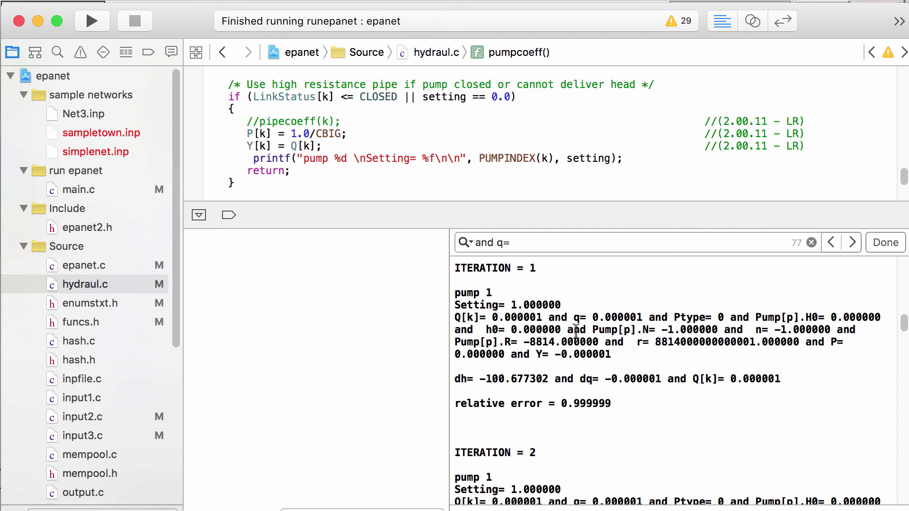
{"action": "scroll", "coordinate": [718, 403], "scroll_direction": "down", "scroll_amount": 5}
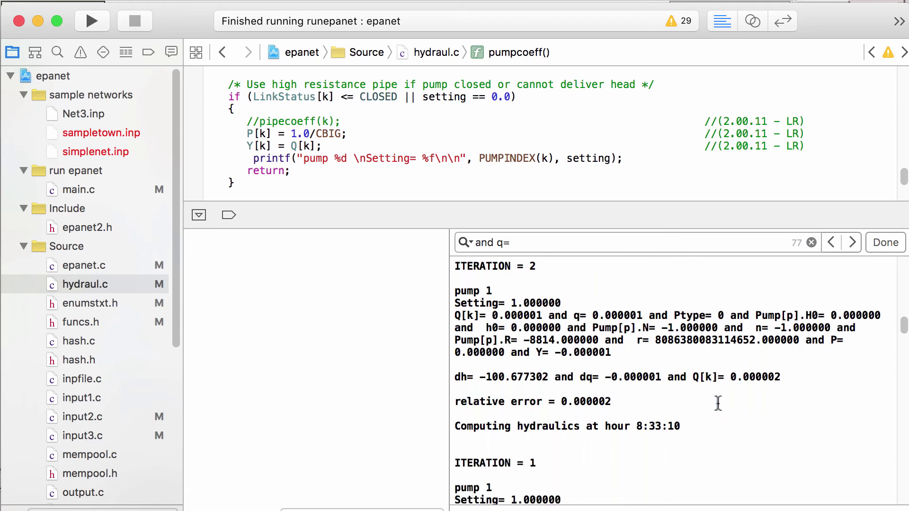
{"action": "scroll", "coordinate": [717, 403], "scroll_direction": "down", "scroll_amount": 3}
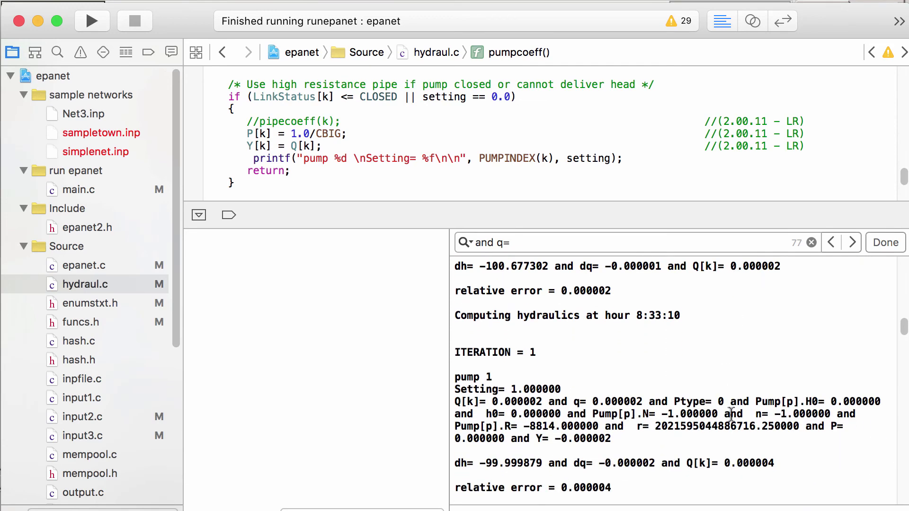
{"action": "scroll", "coordinate": [731, 416], "scroll_direction": "down", "scroll_amount": 8}
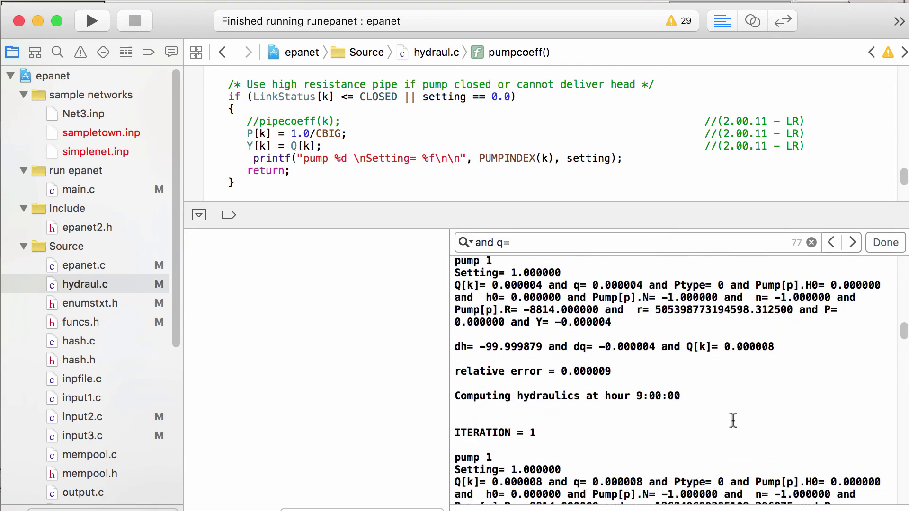
{"action": "scroll", "coordinate": [733, 419], "scroll_direction": "down", "scroll_amount": 5}
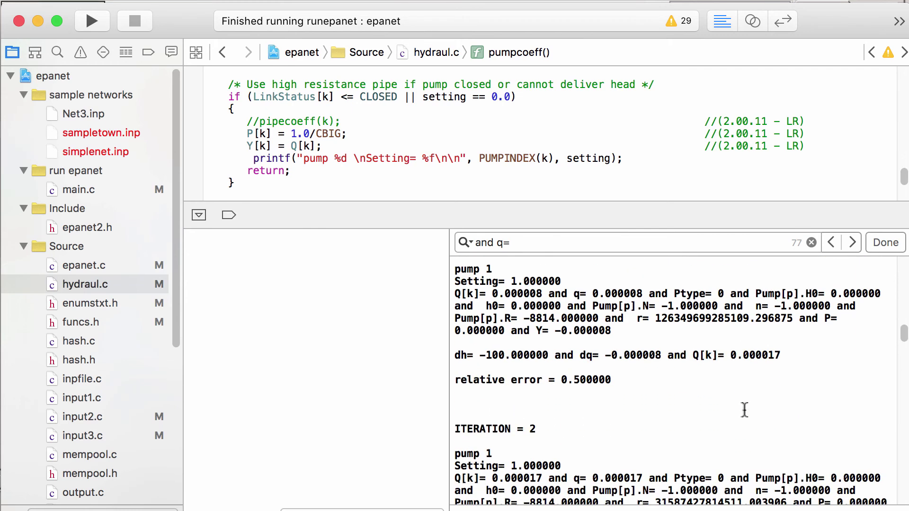
{"action": "scroll", "coordinate": [744, 410], "scroll_direction": "down", "scroll_amount": 10}
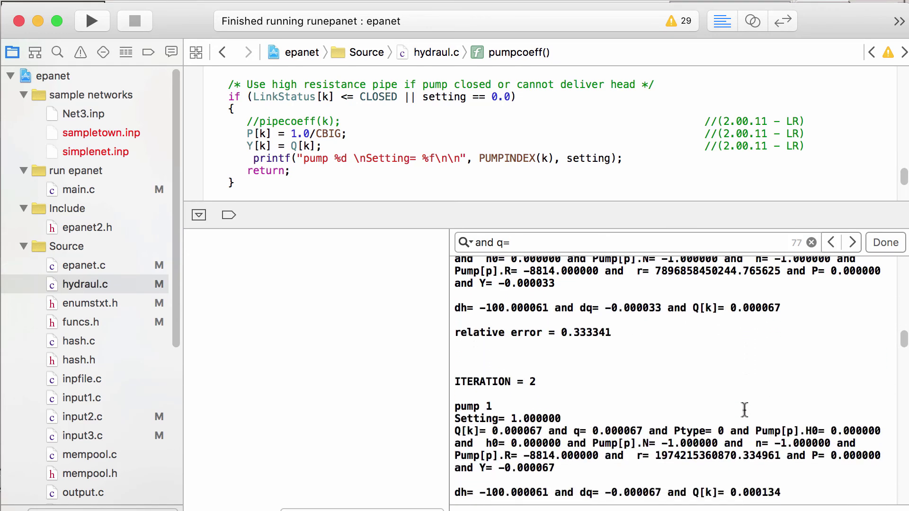
{"action": "scroll", "coordinate": [744, 409], "scroll_direction": "down", "scroll_amount": 4}
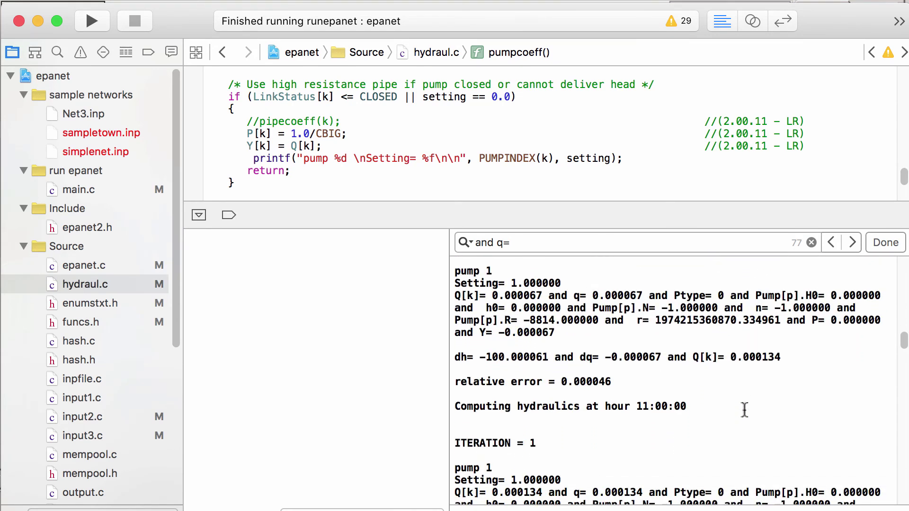
{"action": "scroll", "coordinate": [744, 410], "scroll_direction": "down", "scroll_amount": 10}
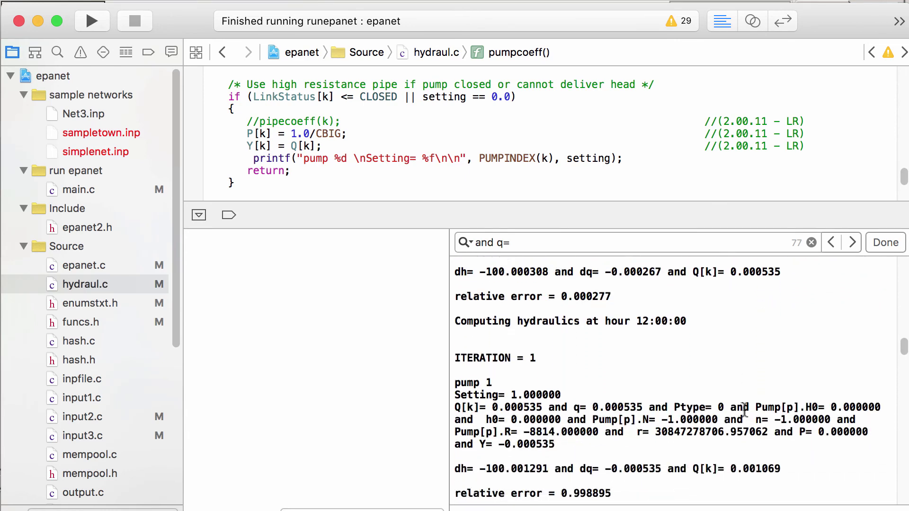
{"action": "scroll", "coordinate": [744, 410], "scroll_direction": "up", "scroll_amount": 3}
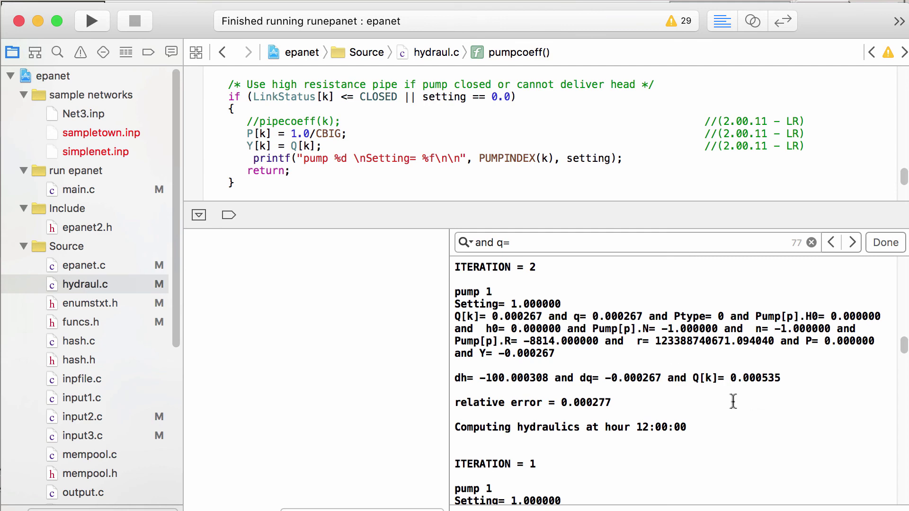
{"action": "scroll", "coordinate": [733, 401], "scroll_direction": "down", "scroll_amount": 2}
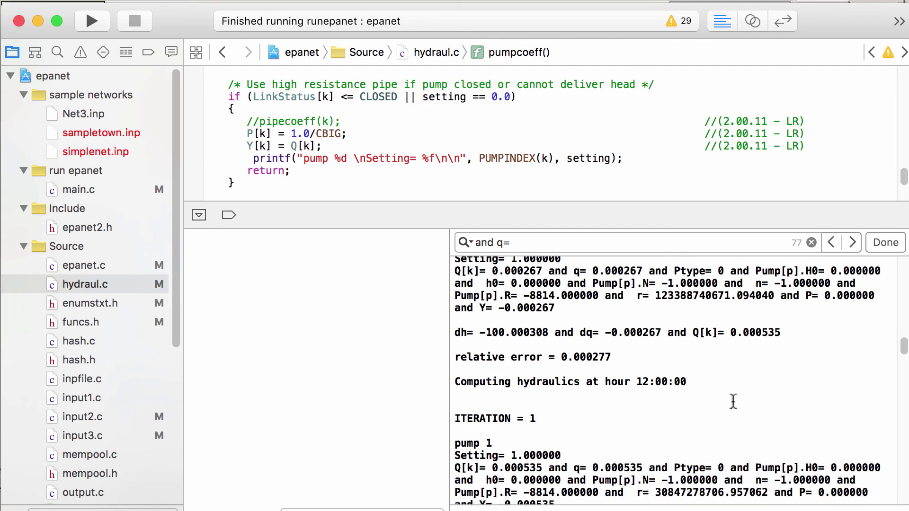
{"action": "scroll", "coordinate": [731, 400], "scroll_direction": "down", "scroll_amount": 2}
{"action": "scroll", "coordinate": [729, 428], "scroll_direction": "down", "scroll_amount": 4}
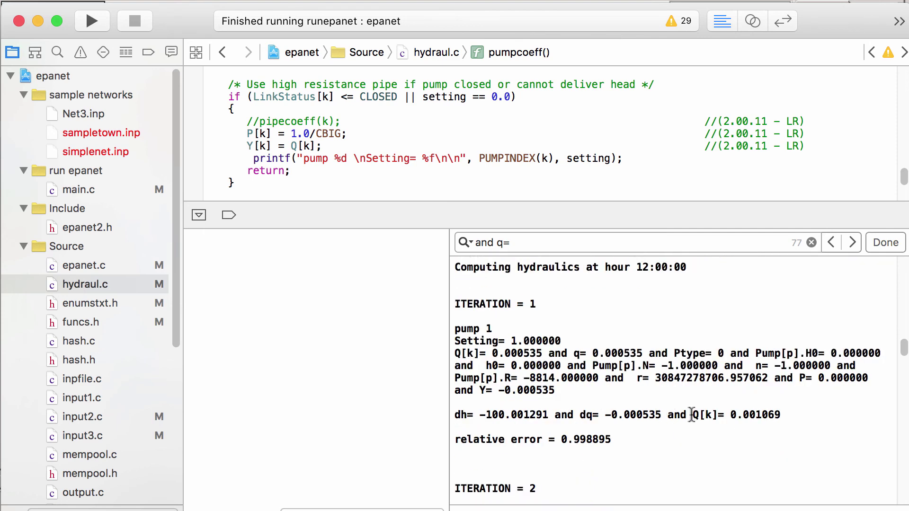
{"action": "scroll", "coordinate": [654, 406], "scroll_direction": "down", "scroll_amount": 20}
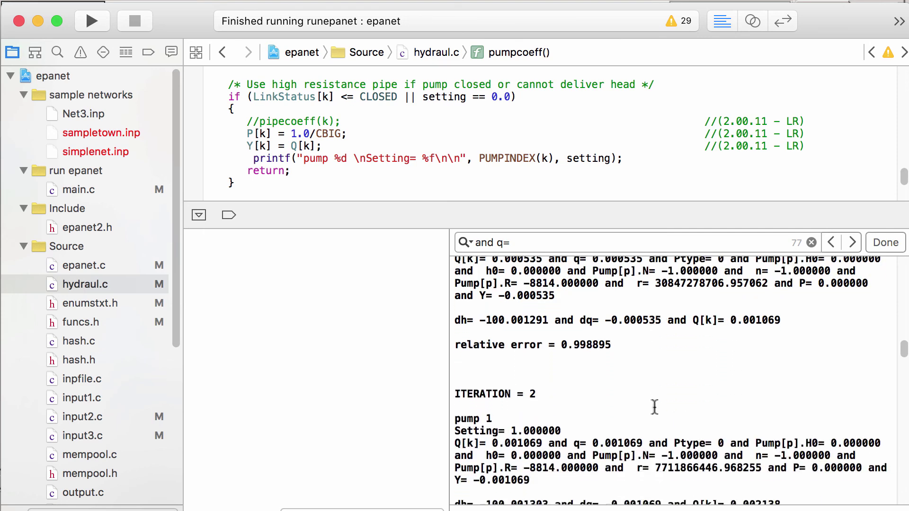
{"action": "scroll", "coordinate": [654, 406], "scroll_direction": "down", "scroll_amount": 15}
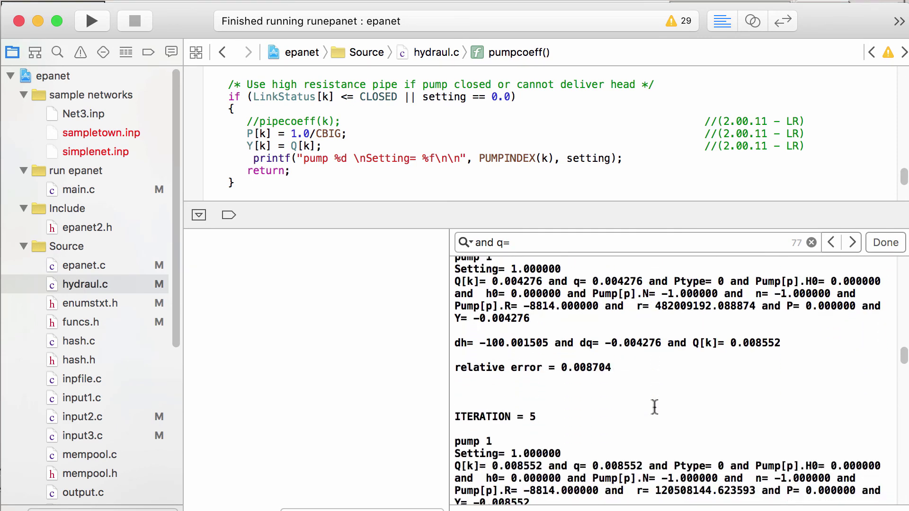
{"action": "scroll", "coordinate": [654, 406], "scroll_direction": "down", "scroll_amount": 12}
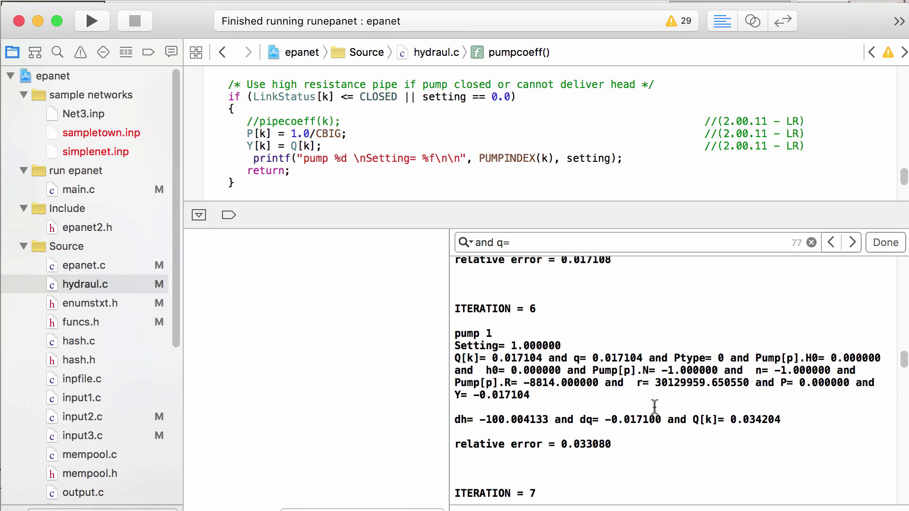
{"action": "scroll", "coordinate": [654, 407], "scroll_direction": "down", "scroll_amount": 20}
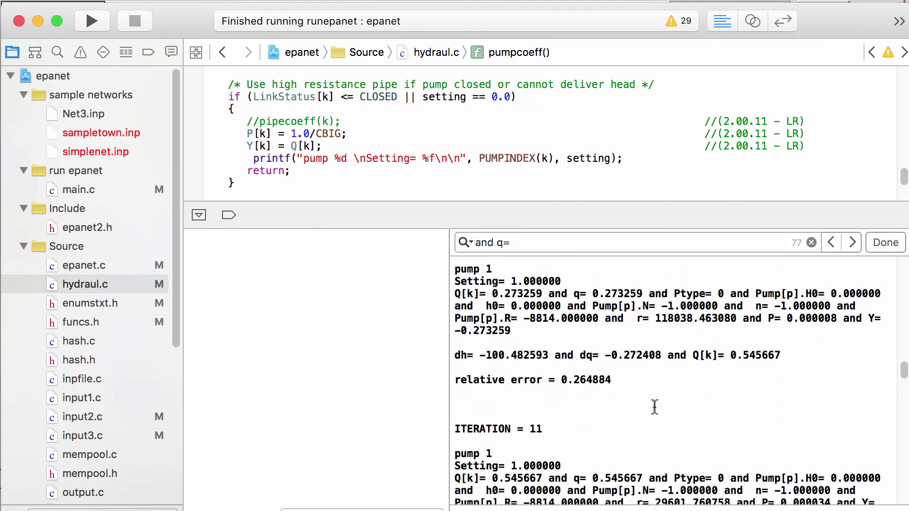
{"action": "scroll", "coordinate": [654, 407], "scroll_direction": "down", "scroll_amount": 15}
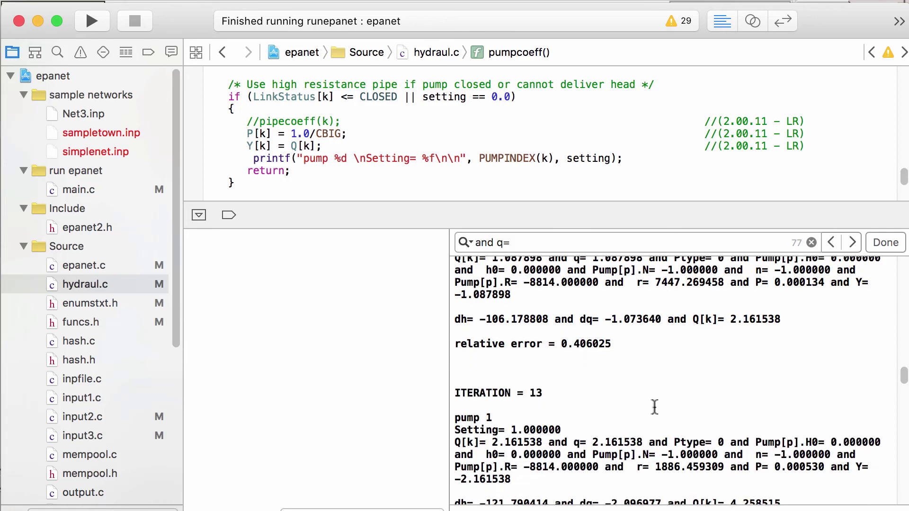
{"action": "scroll", "coordinate": [654, 407], "scroll_direction": "down", "scroll_amount": 15}
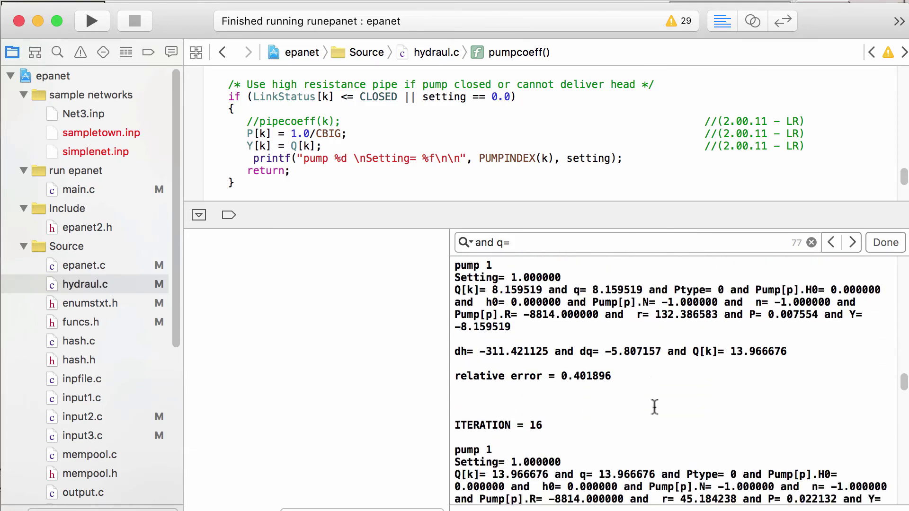
{"action": "scroll", "coordinate": [654, 407], "scroll_direction": "down", "scroll_amount": 10}
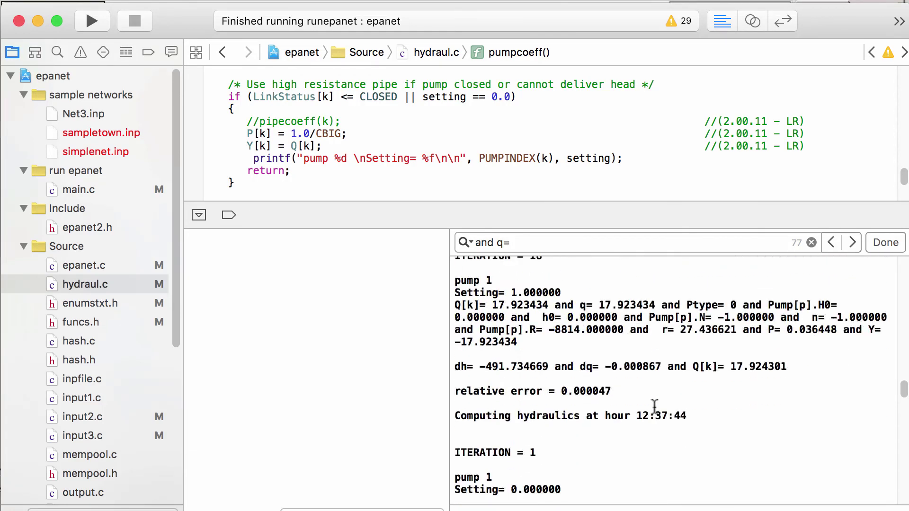
{"action": "scroll", "coordinate": [651, 349], "scroll_direction": "up", "scroll_amount": 5}
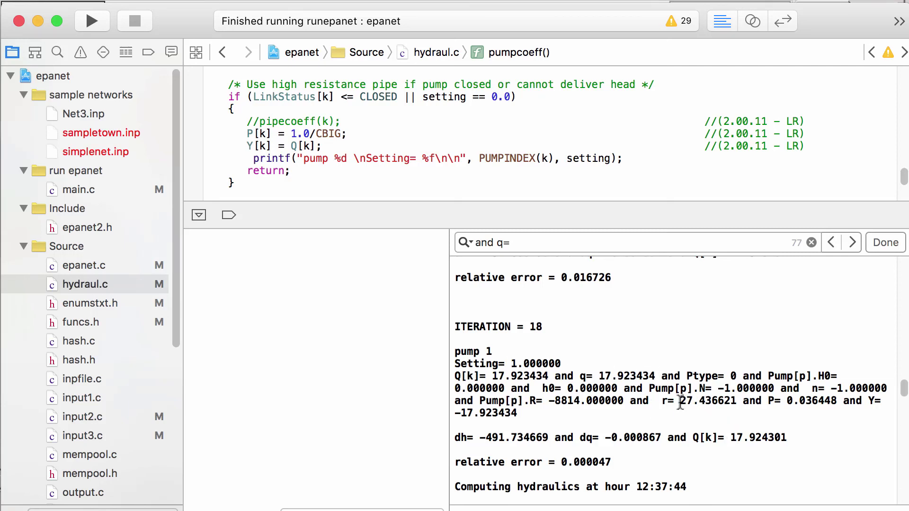
{"action": "left_click_drag", "start_coordinate": [680, 403], "coordinate": [732, 405]}
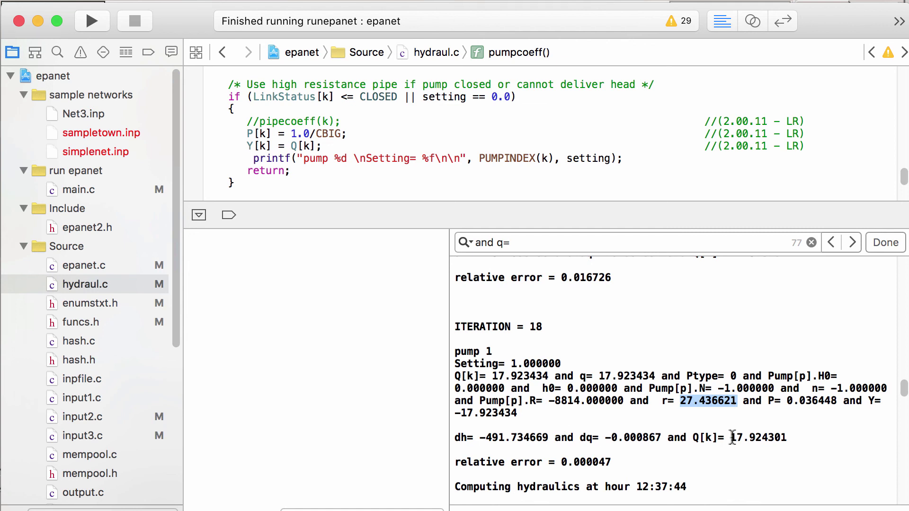
{"action": "left_click_drag", "start_coordinate": [731, 436], "coordinate": [787, 439]}
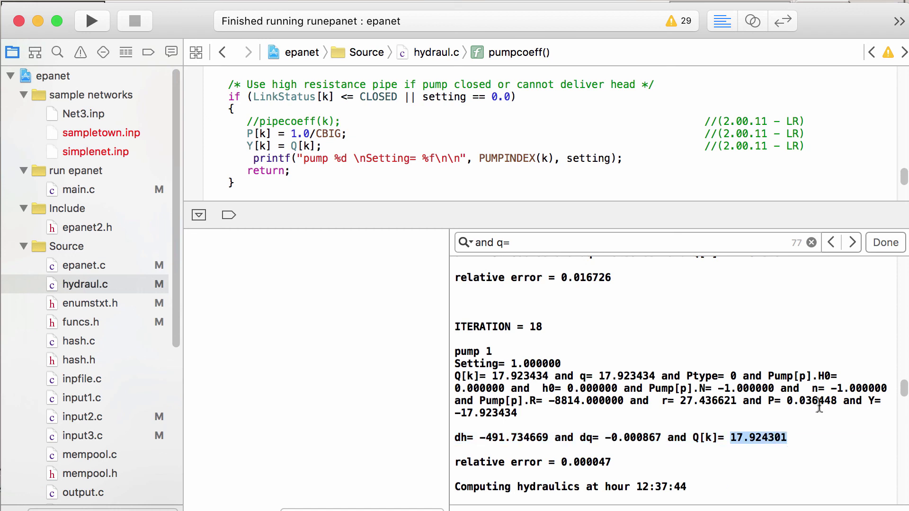
{"action": "scroll", "coordinate": [818, 406], "scroll_direction": "down", "scroll_amount": 10}
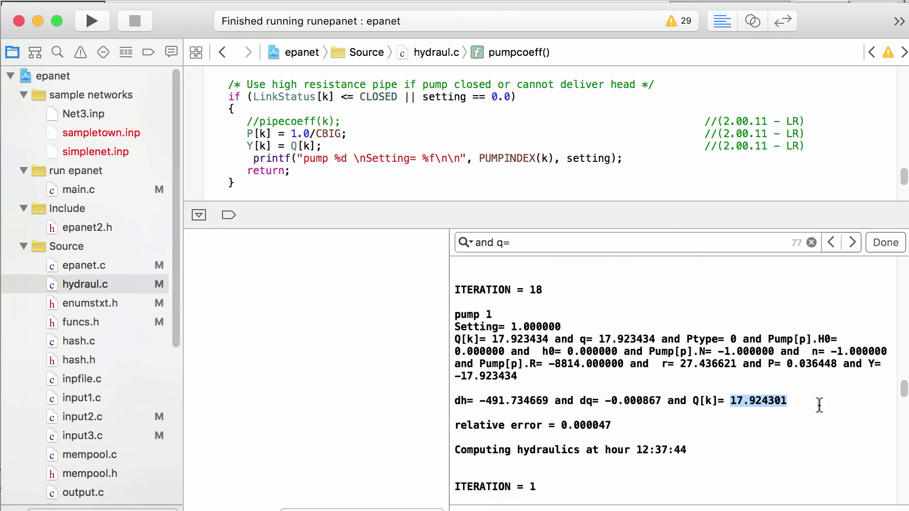
{"action": "scroll", "coordinate": [819, 406], "scroll_direction": "up", "scroll_amount": 10}
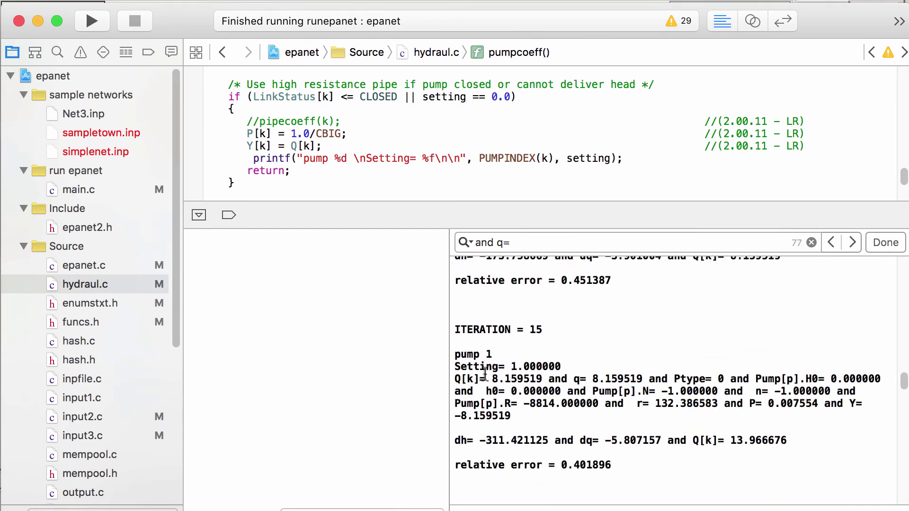
{"action": "left_click_drag", "start_coordinate": [494, 379], "coordinate": [538, 375]}
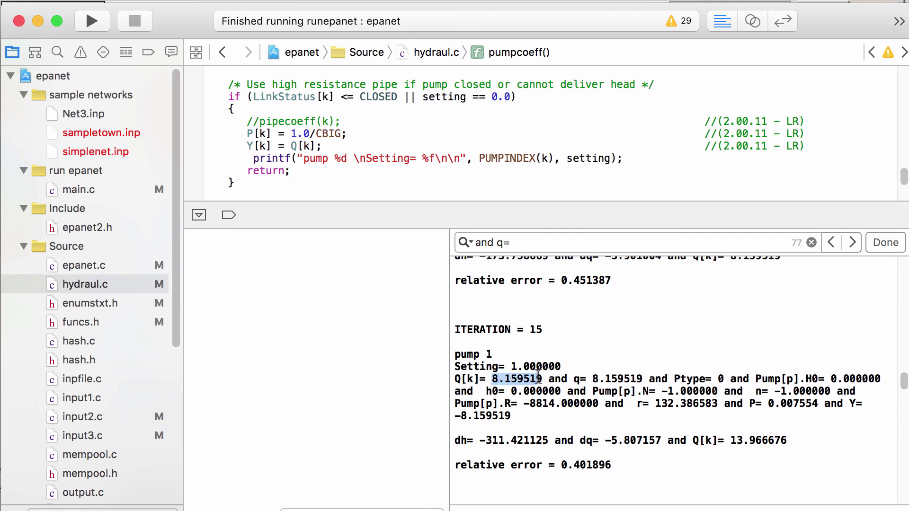